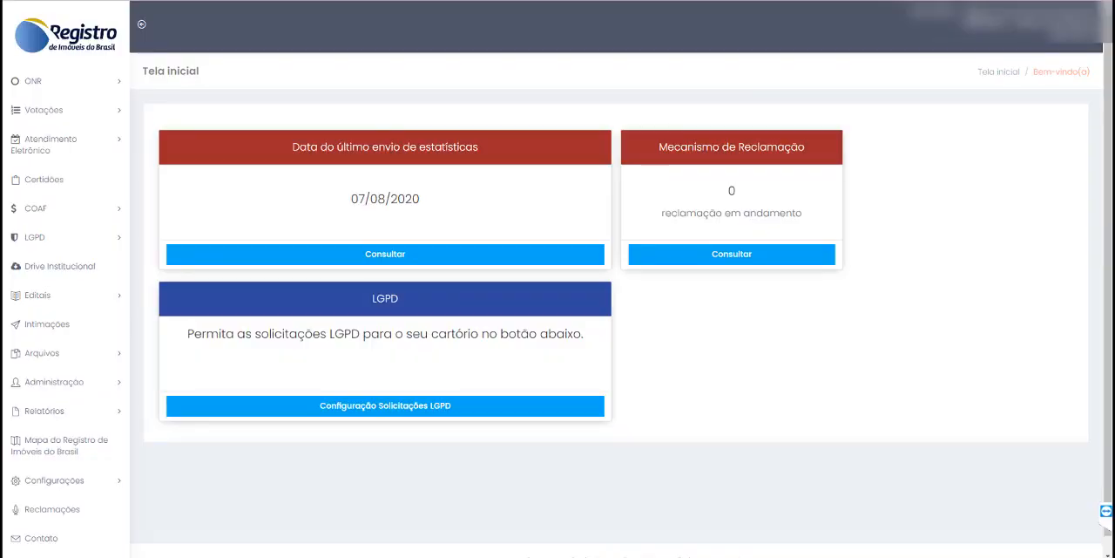
- Start a new polygon registration from Gerenciador de Polígonos and set its Tipo de polígono to Polígonos - RIB
left_click(64, 387)
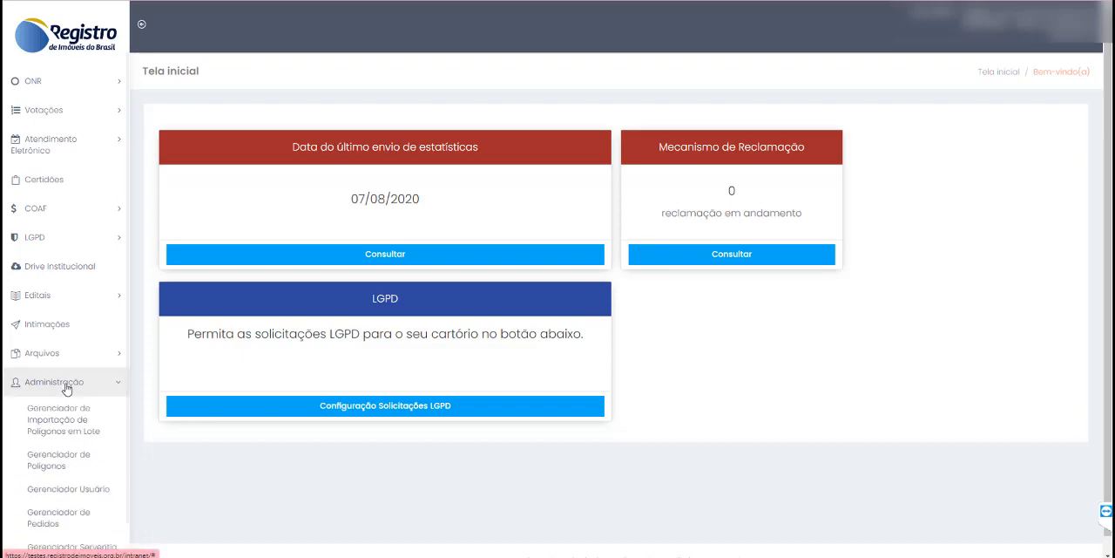
left_click(48, 471)
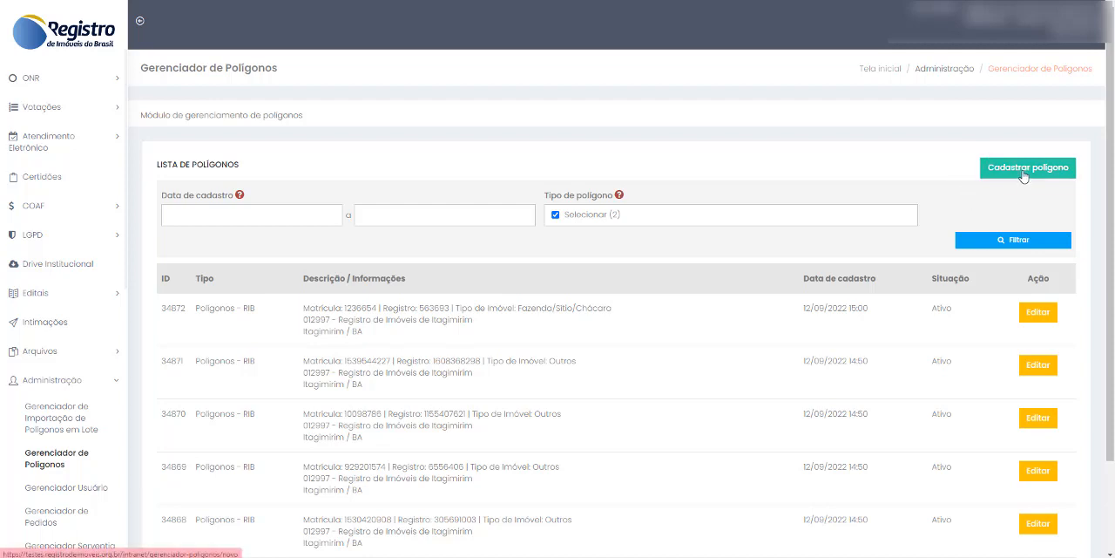
left_click(1025, 177)
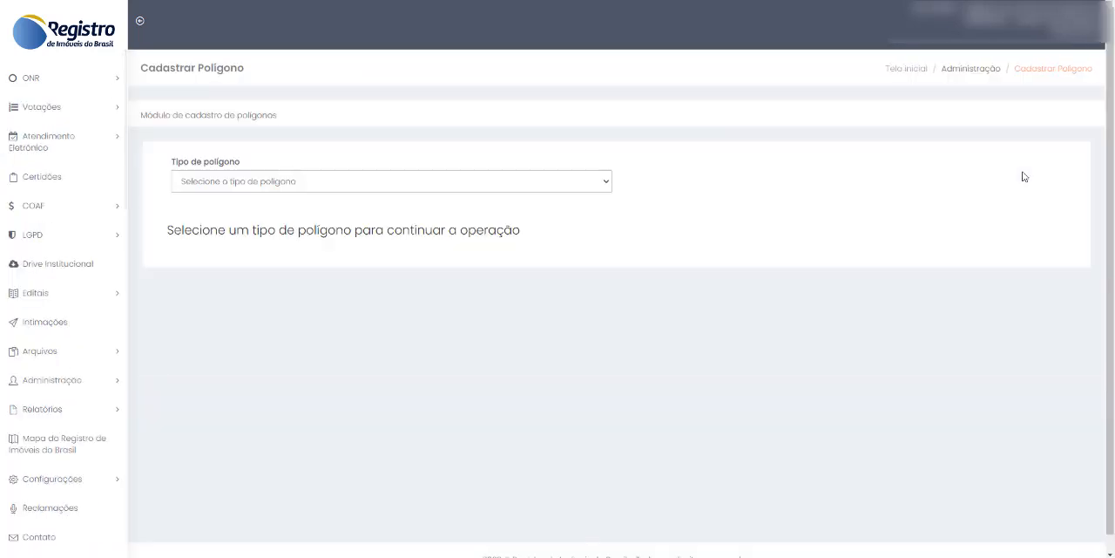
left_click(601, 182)
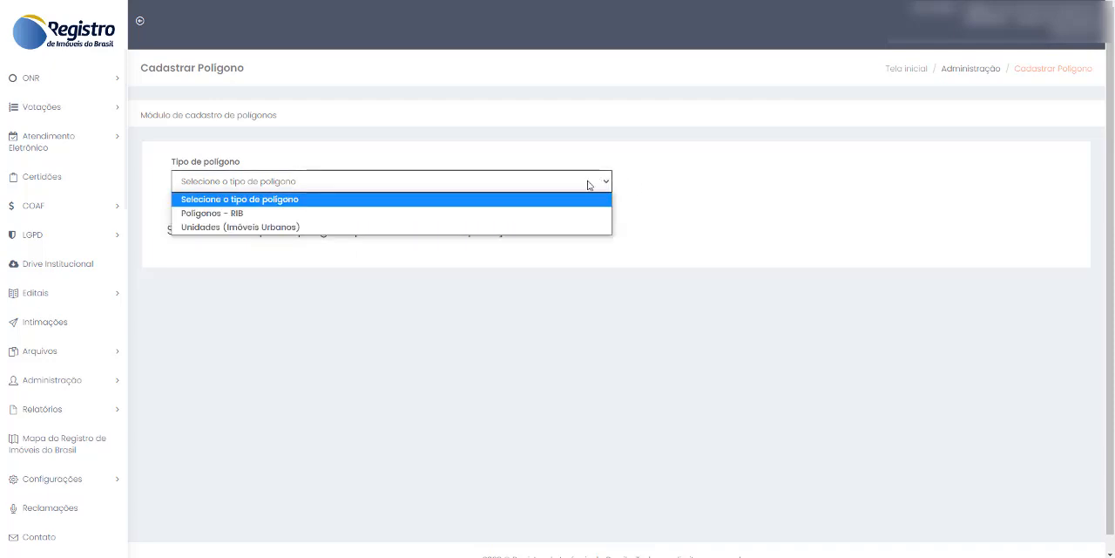
left_click(406, 218)
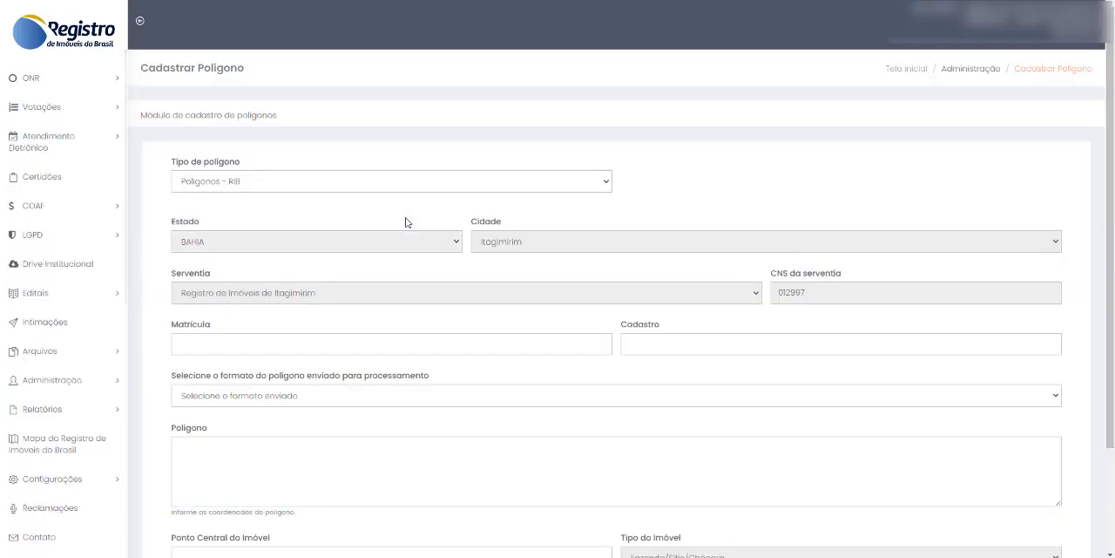
scroll(446, 220, "down", 2)
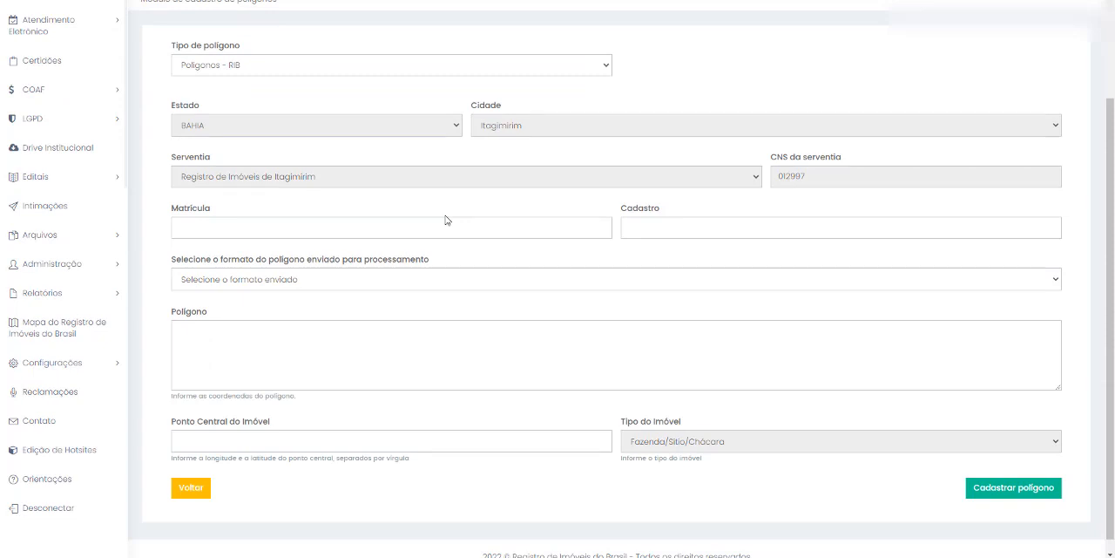
scroll(810, 230, "up", 1)
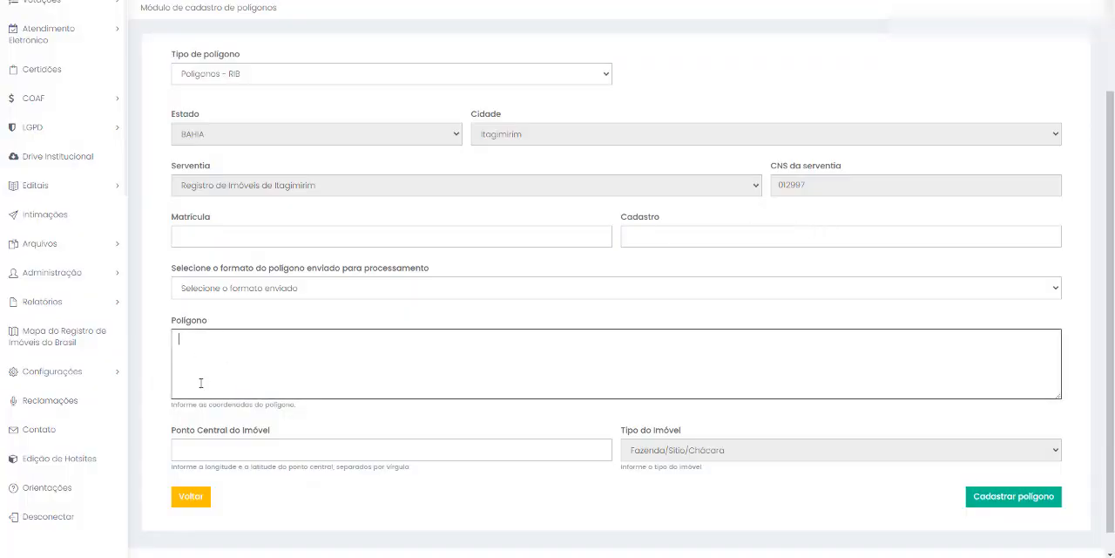
left_click(178, 235)
left_click(642, 236)
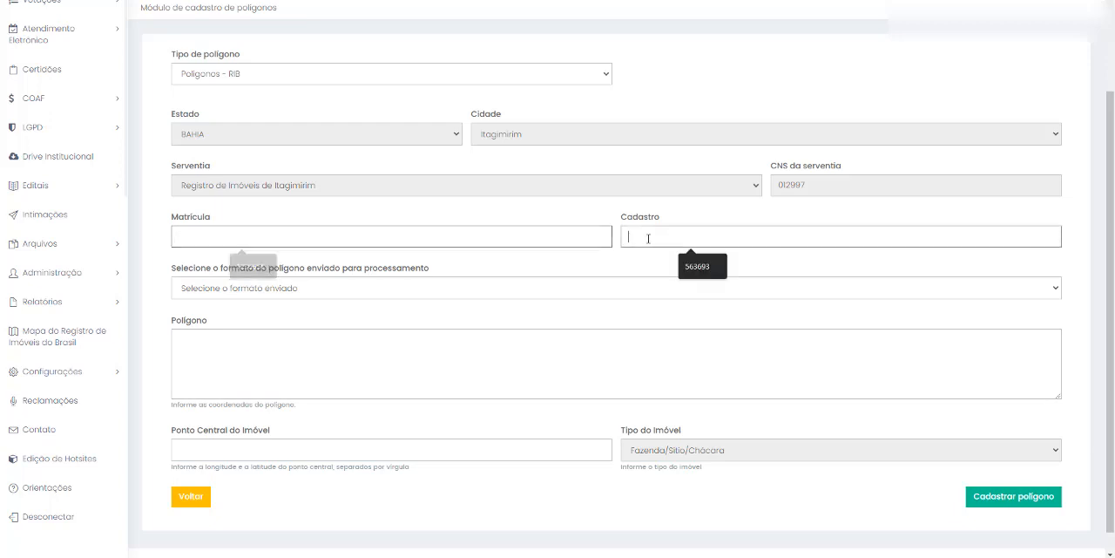
left_click(484, 242)
left_click(250, 266)
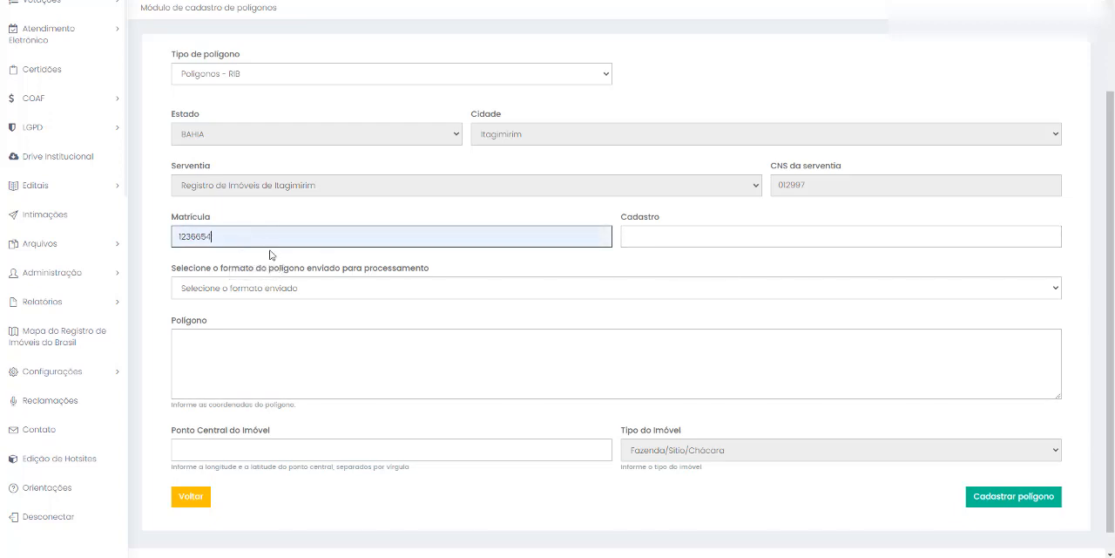
left_click(644, 237)
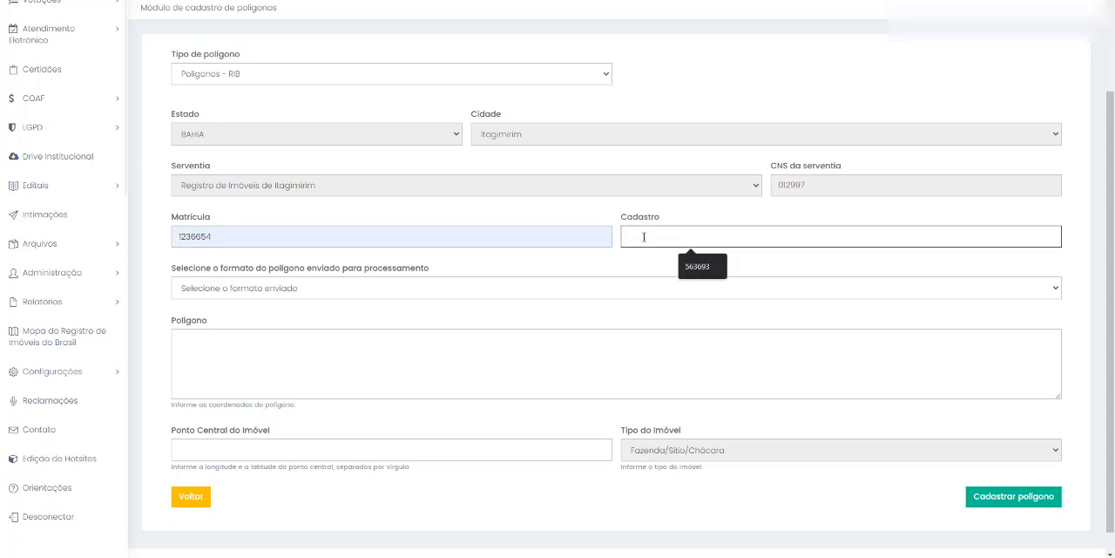
type("85955")
- Set the submitted polygon format to Lat/Lang and paste the prepared coordinate list into the Polígono field
left_click(366, 289)
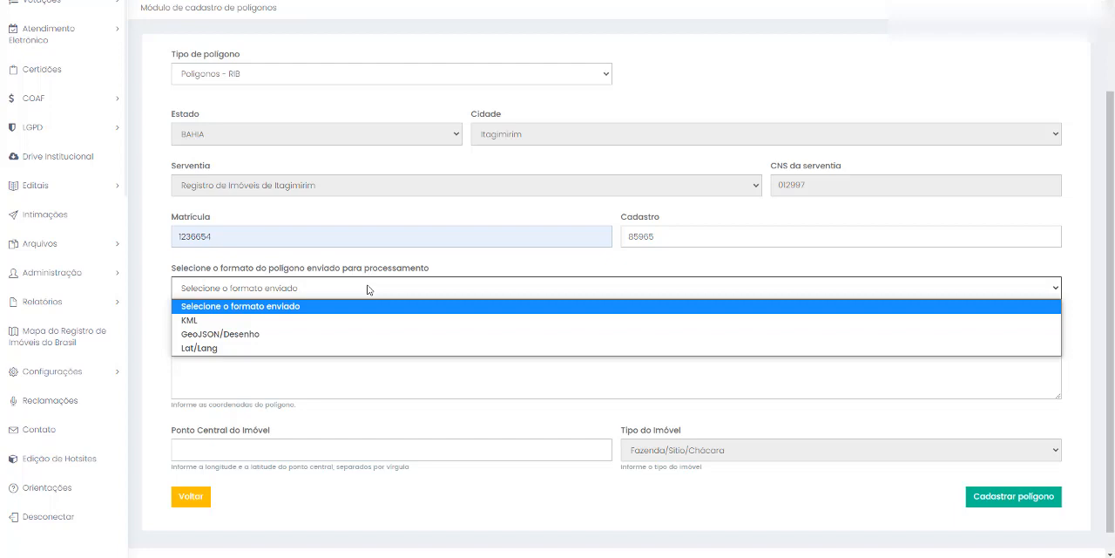
left_click(367, 319)
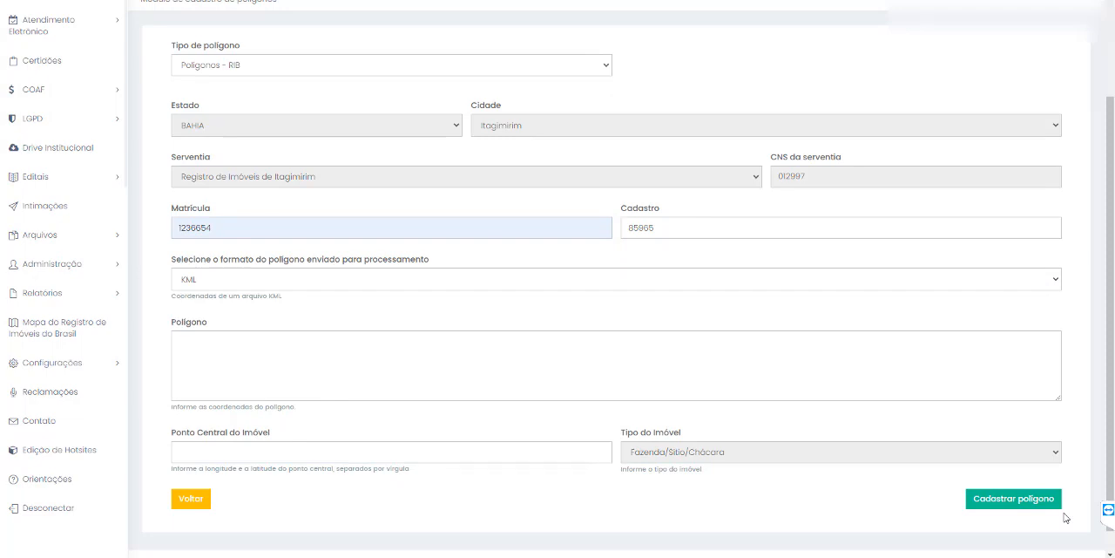
left_click(349, 277)
left_click(291, 309)
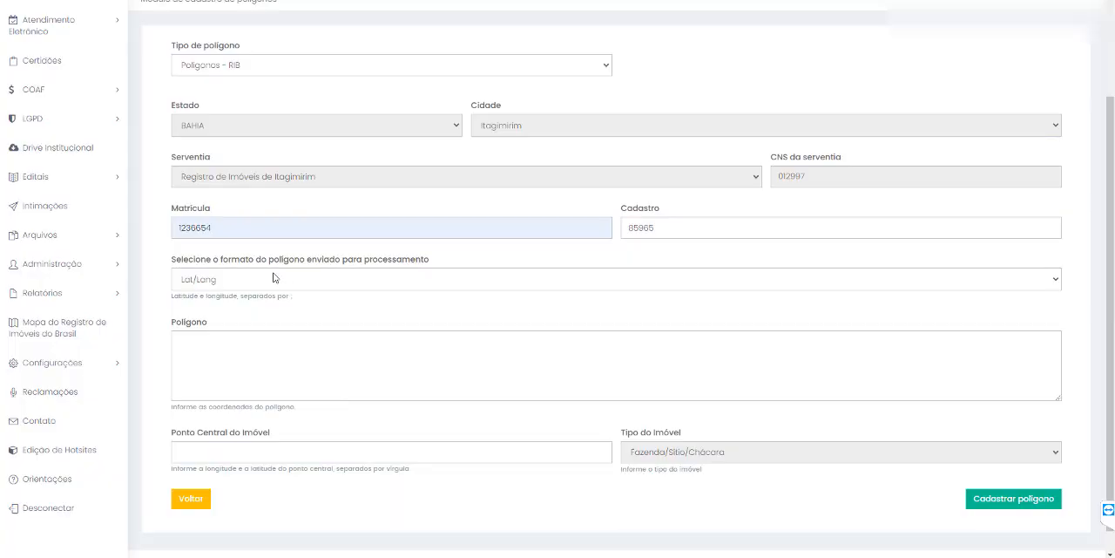
left_click(268, 280)
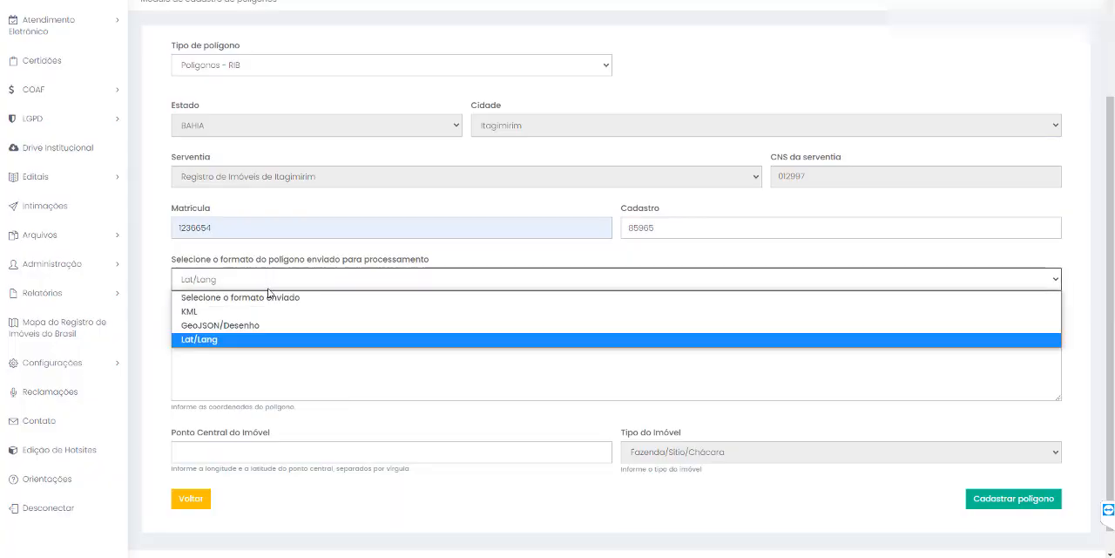
left_click(202, 342)
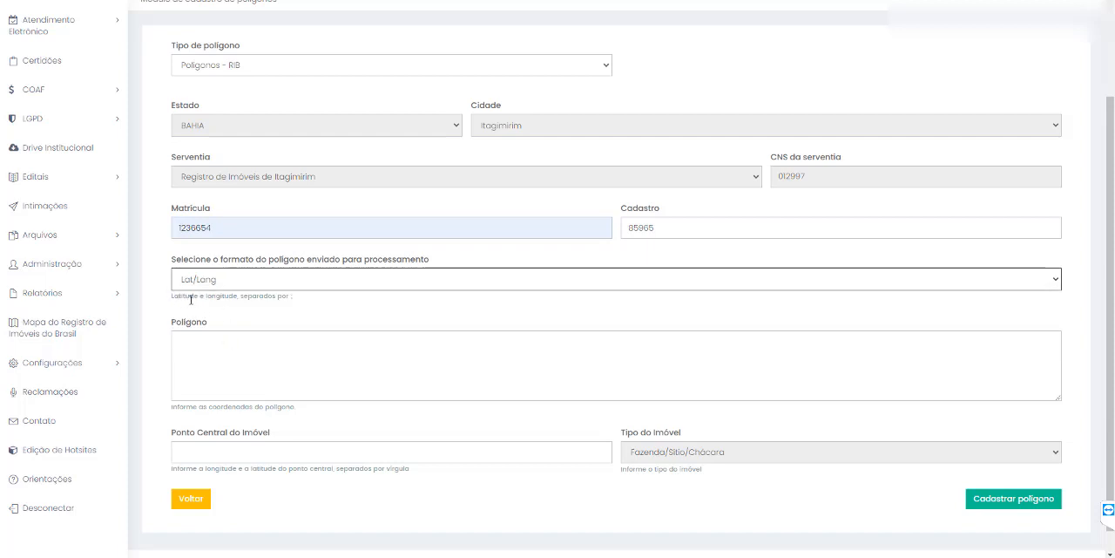
left_click(241, 358)
type("-39.504903153333, -16.052706417222; -39.50766292, -16.051597181667; -39.508620611667, -16.053441961111; -39.509621483333, -16.055131873333; -39.509900402778, -16.055407031111; -39.509238568333, -16.056423713611; -39.507963643333, -16.057852087222; -39.507181557778, -16.057722226667; -39.506031336111, -16.054431660556; -39.505459117778, -16.053684755556; -39.504903153333, -16.052706417222")
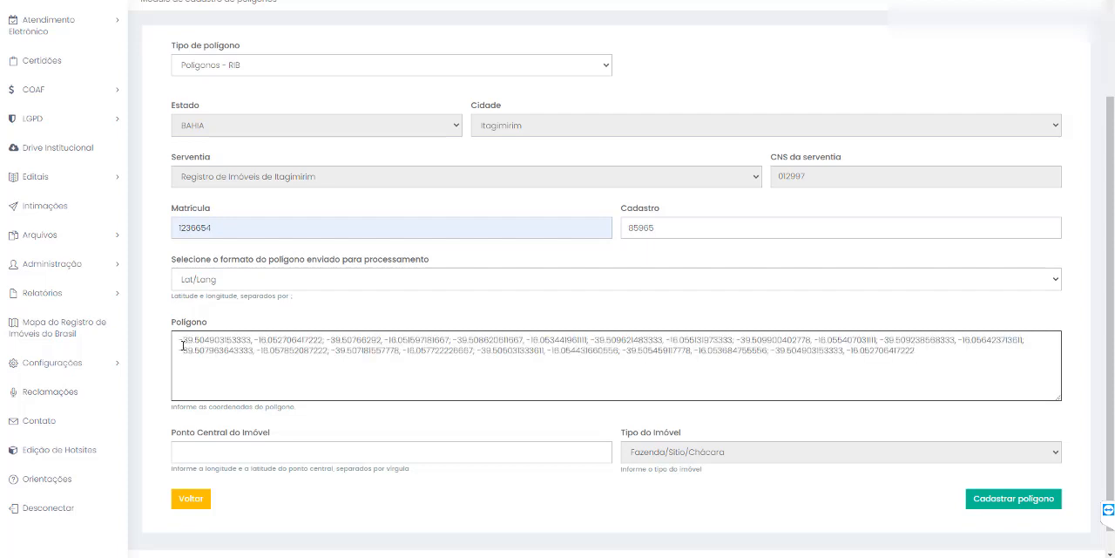
- Examine how the first coordinate pairs in the Polígono field are written and separated
mouse_move(183, 344)
left_mouse_down()
mouse_move(315, 340)
mouse_move(178, 341)
left_mouse_up()
left_click(253, 342)
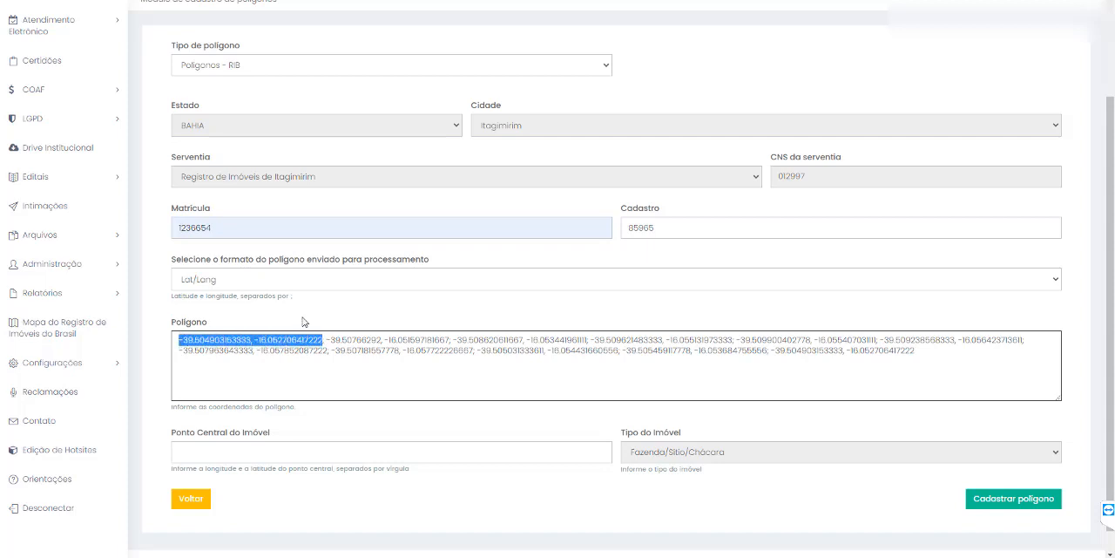
left_click(326, 342)
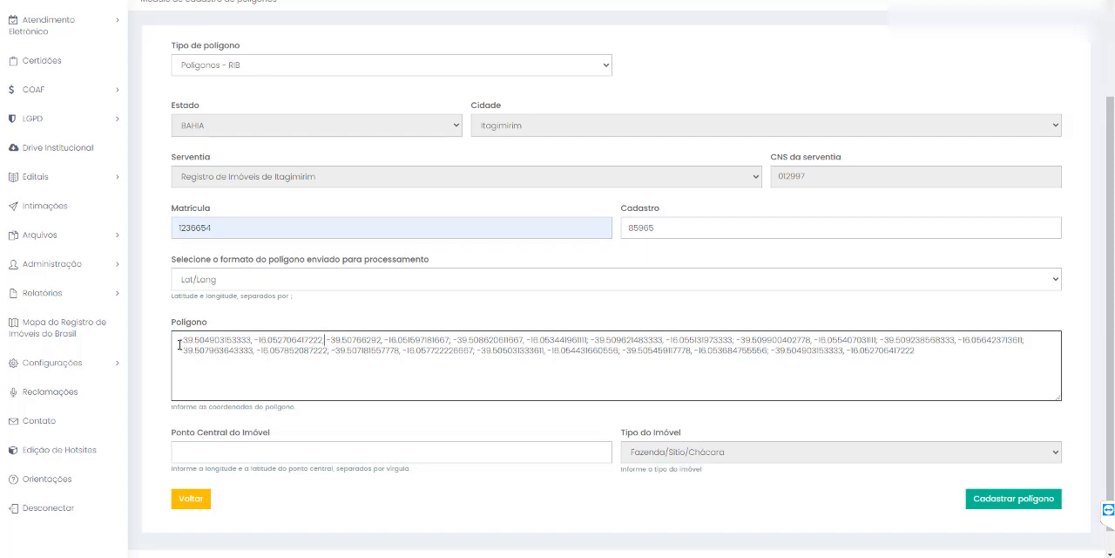
left_click_drag(179, 341, 374, 340)
left_click(256, 341)
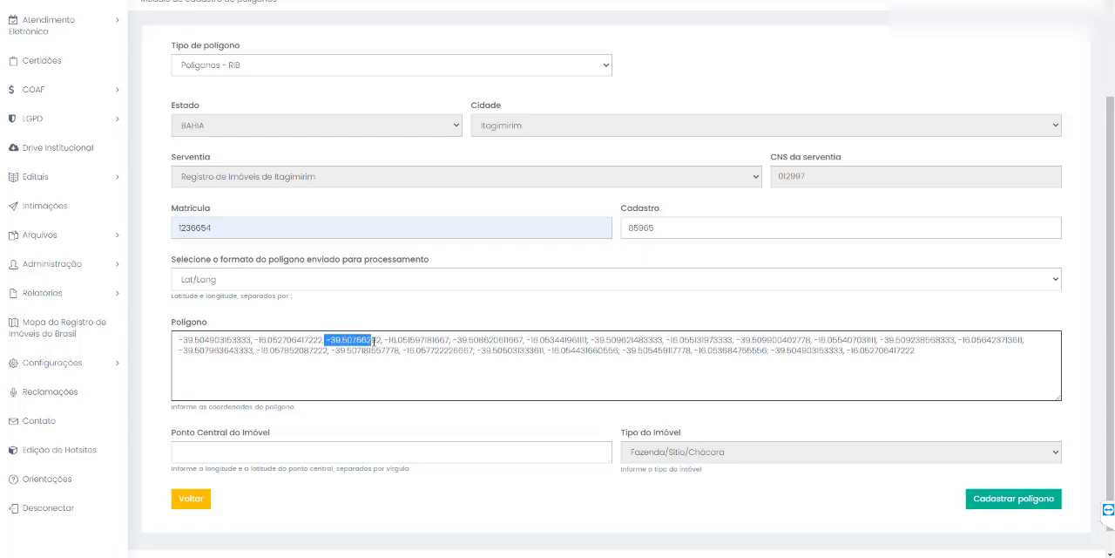
double_click(387, 339)
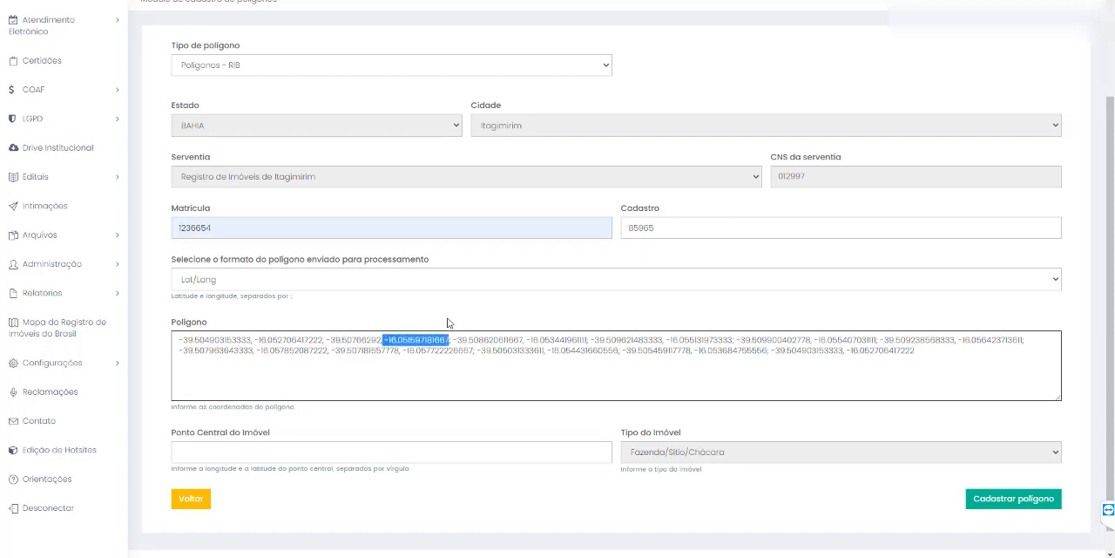
left_click(468, 369)
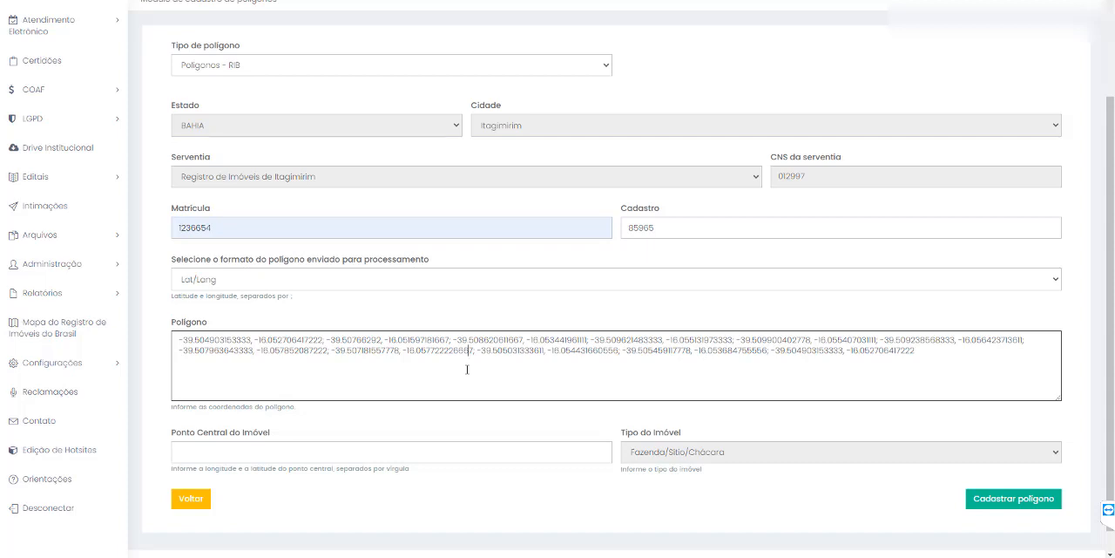
- Submit the Lat/Lang polygon registration and check the confirmation notice
scroll(356, 349, "down", 1)
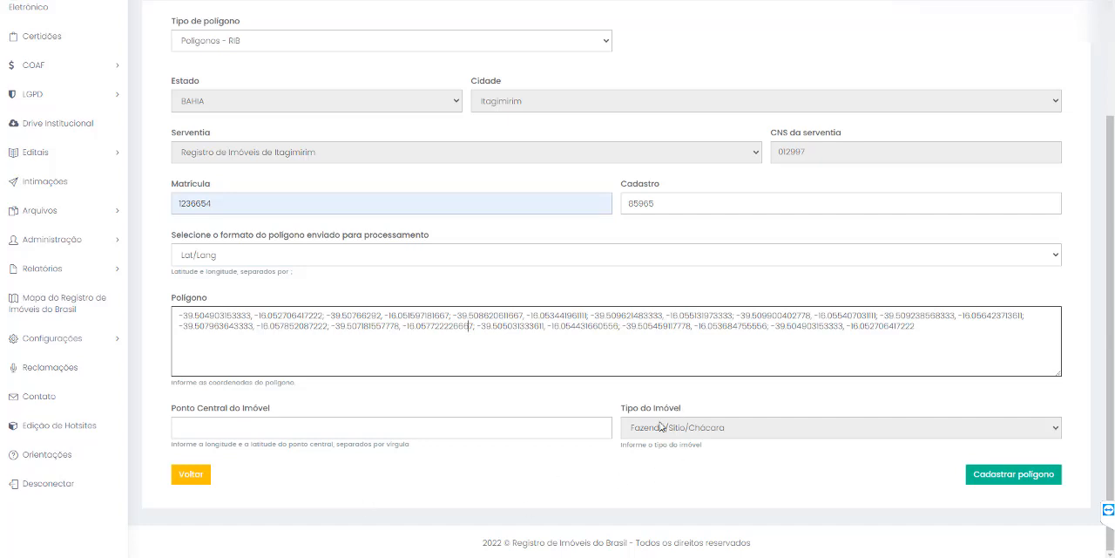
scroll(288, 244, "up", 3)
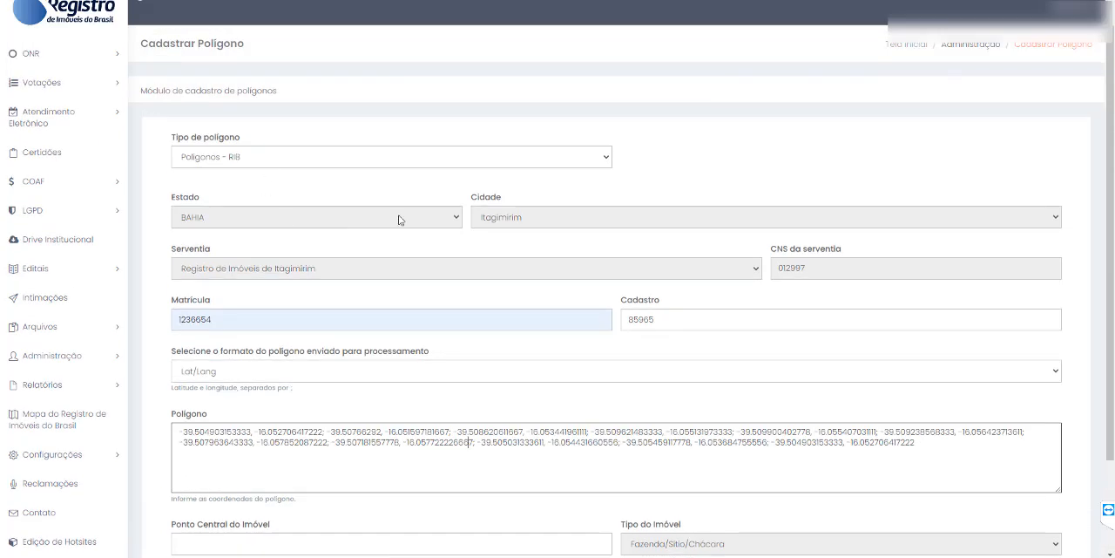
scroll(615, 403, "down", 3)
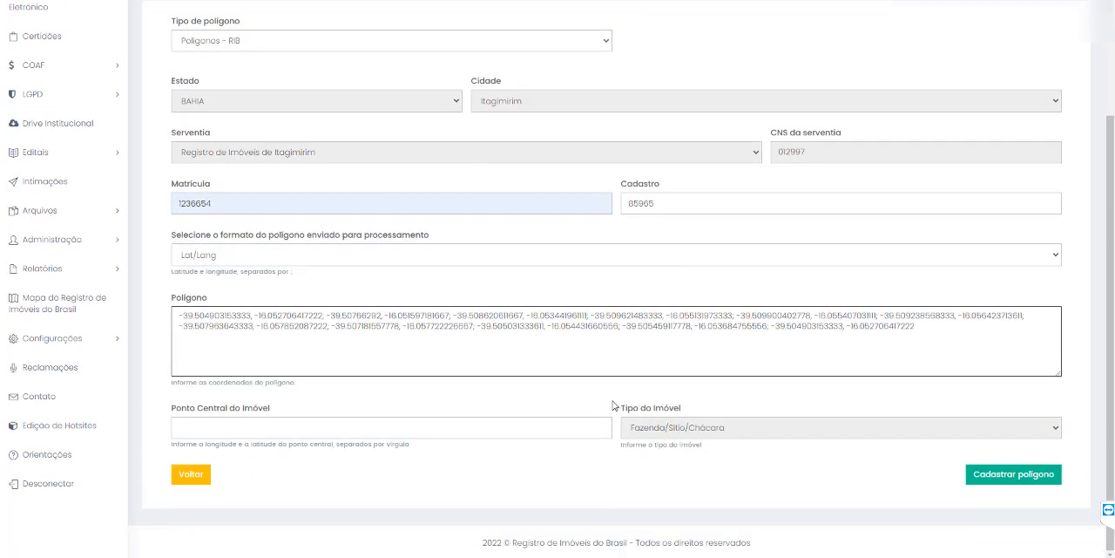
left_click(1000, 480)
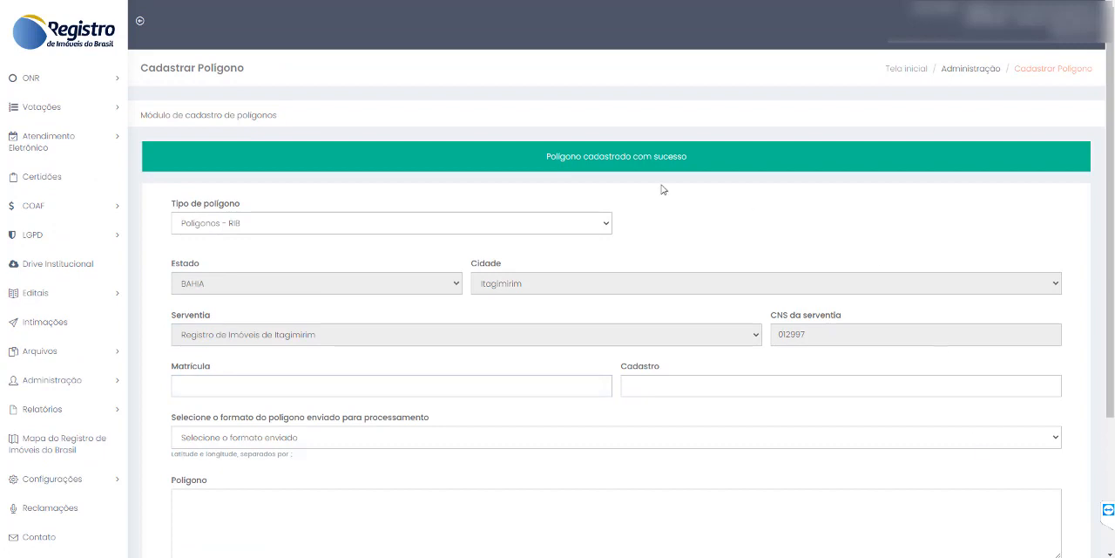
left_click_drag(543, 154, 760, 165)
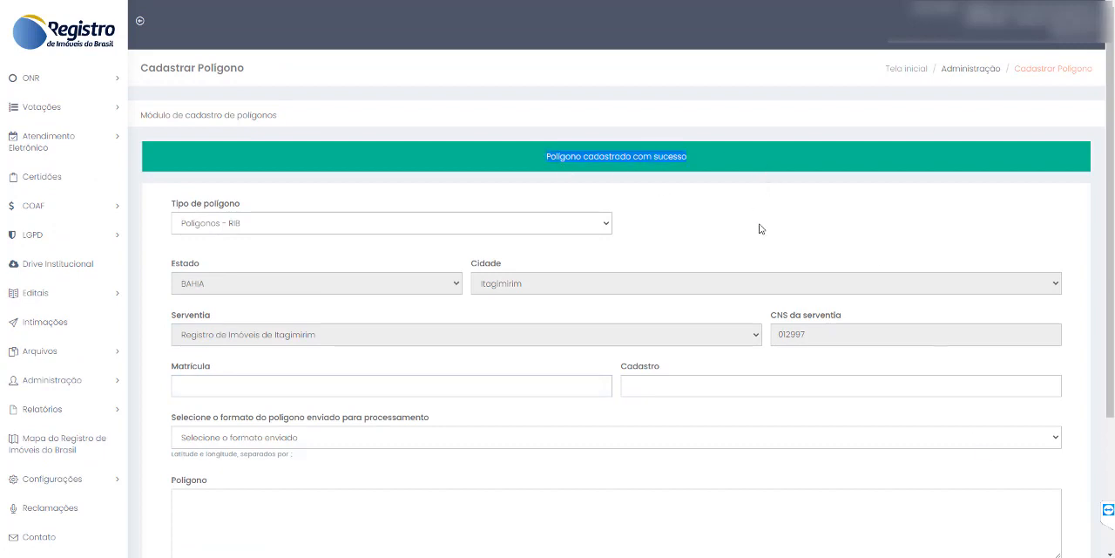
- Fill in a second registration with Matrícula 42376 and Cadastro 789, and set the submitted polygon format to KML
scroll(498, 423, "down", 2)
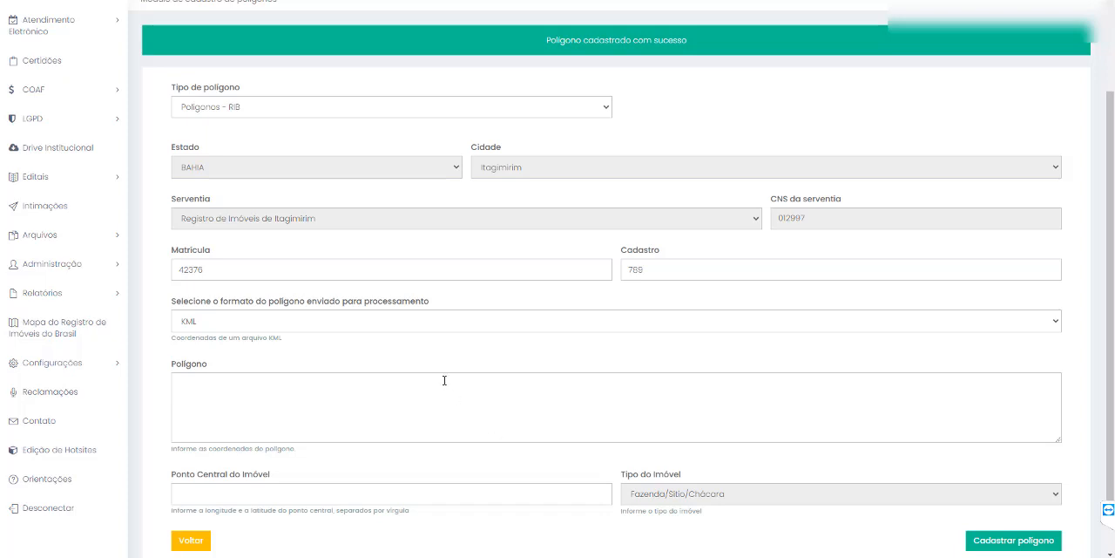
left_click(386, 325)
left_click(275, 351)
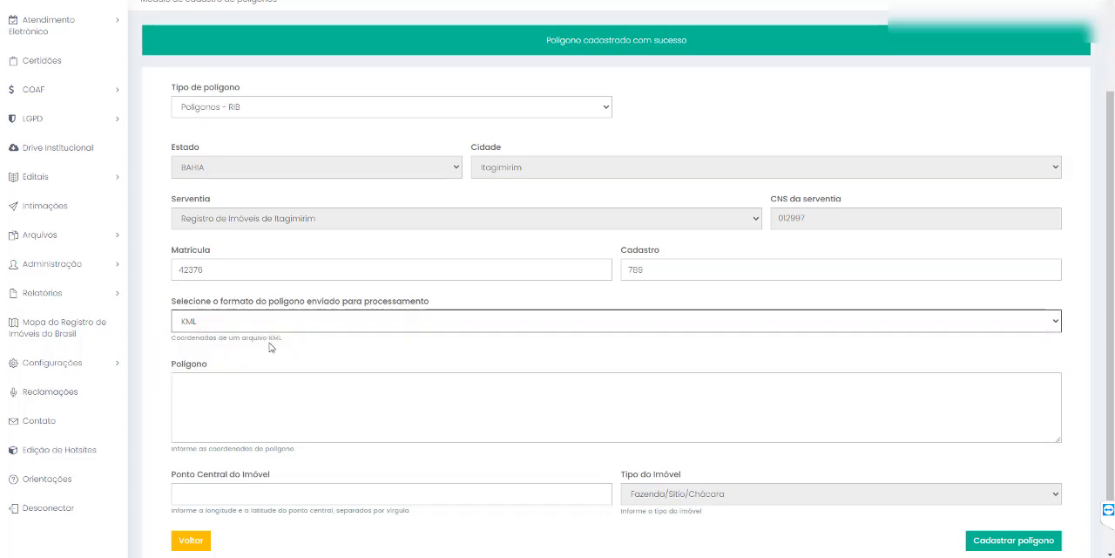
scroll(274, 335, "down", 2)
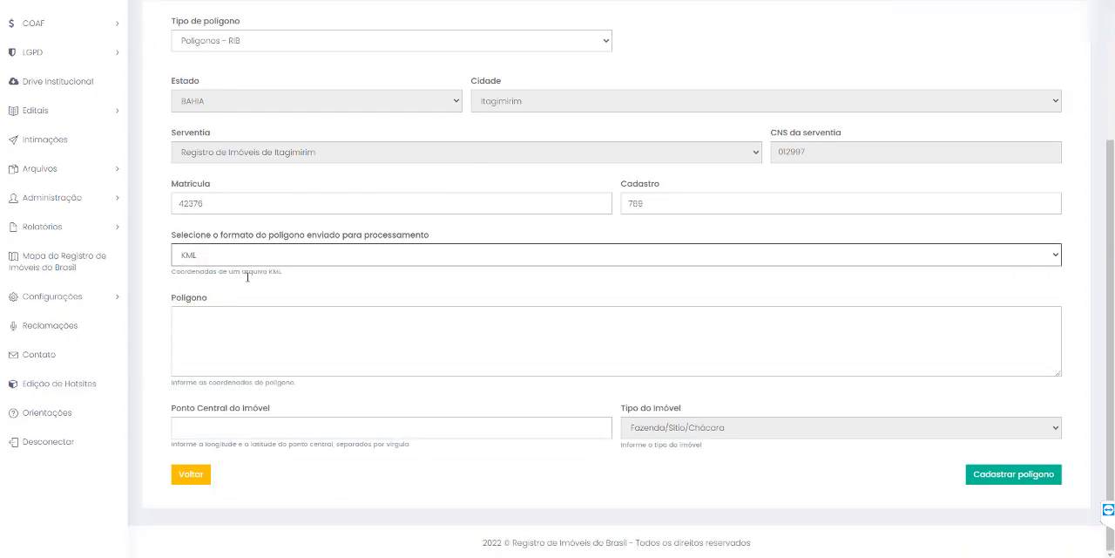
left_click_drag(178, 272, 281, 275)
left_click(283, 282)
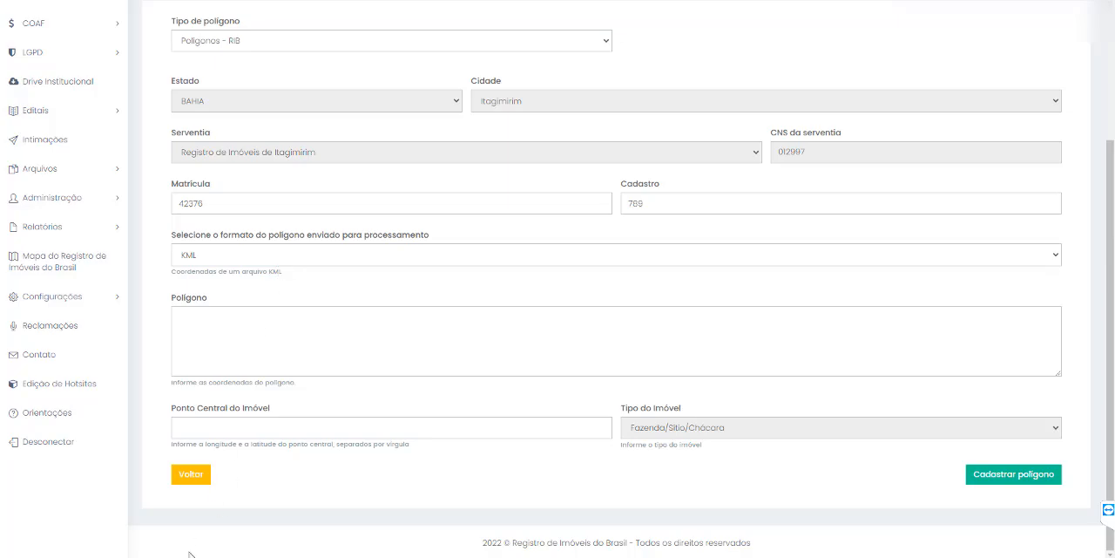
- Switch to the KML file in the text editor and copy all of Lote 21's polygon coordinates, lines 44 to 73
left_click(700, 511)
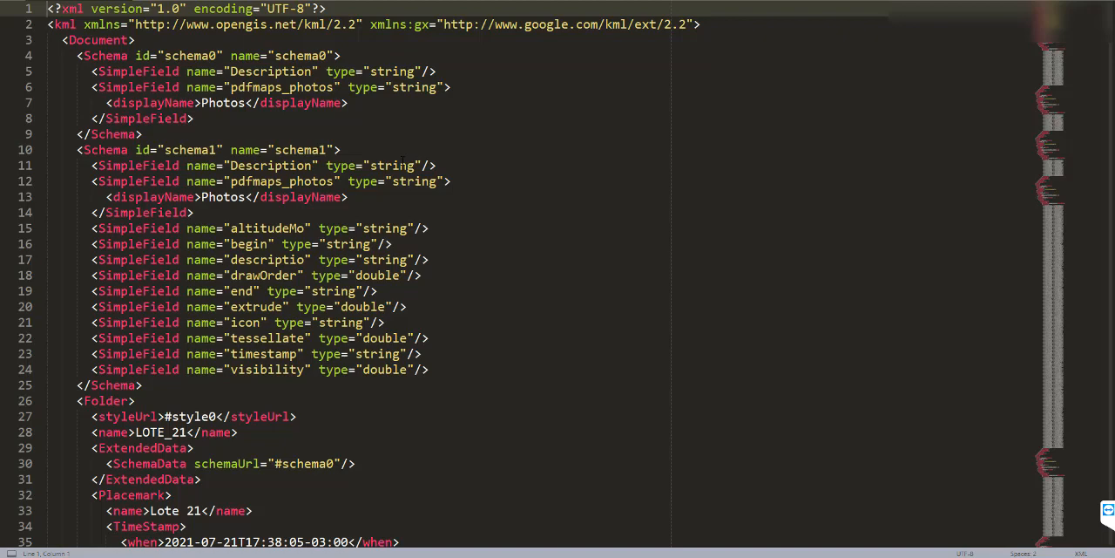
scroll(541, 279, "down", 10)
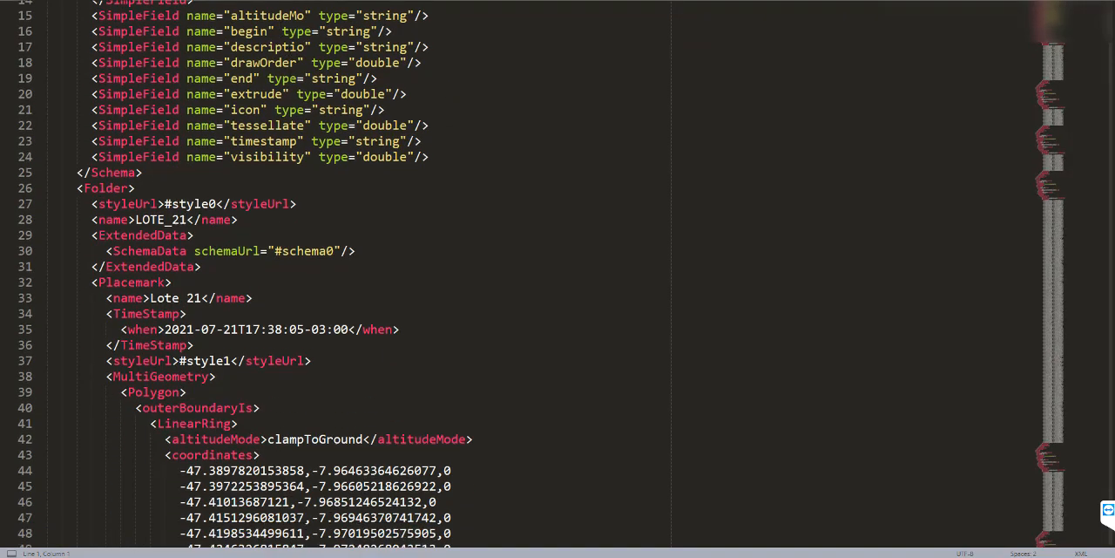
left_click_drag(179, 212, 476, 380)
scroll(477, 261, "down", 4)
scroll(477, 340, "down", 2)
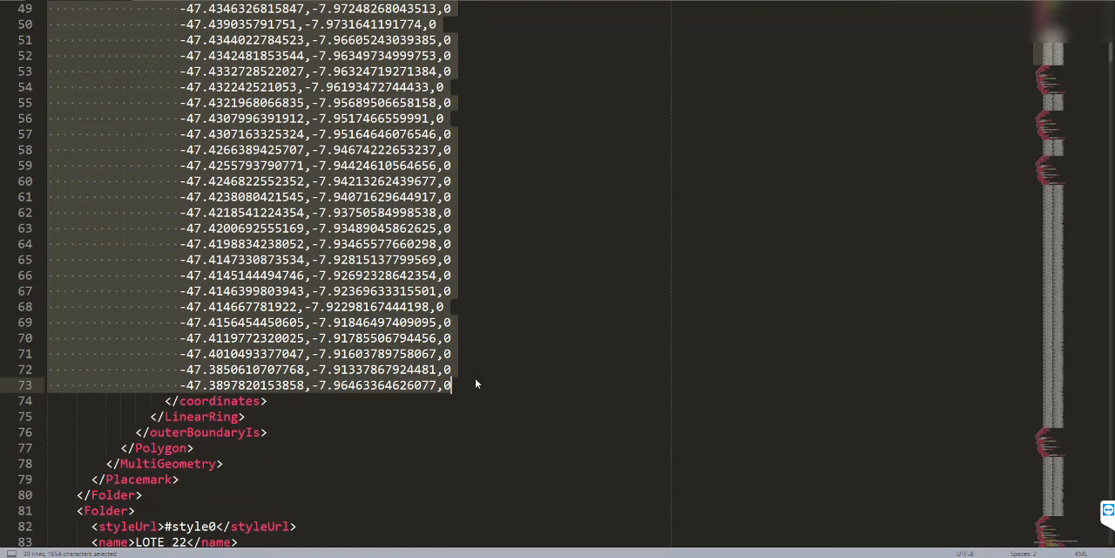
key("ctrl+c")
- Return to the registration form and paste the copied KML coordinates into the Polígono field
key("alt+Tab")
left_click(375, 319)
key("ctrl+v")
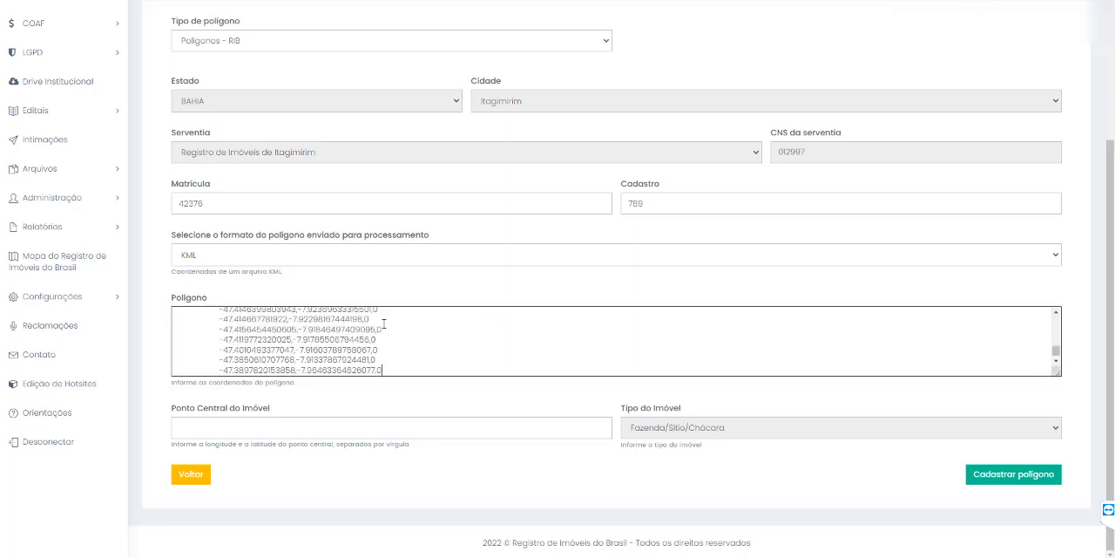
scroll(422, 340, "up", 3)
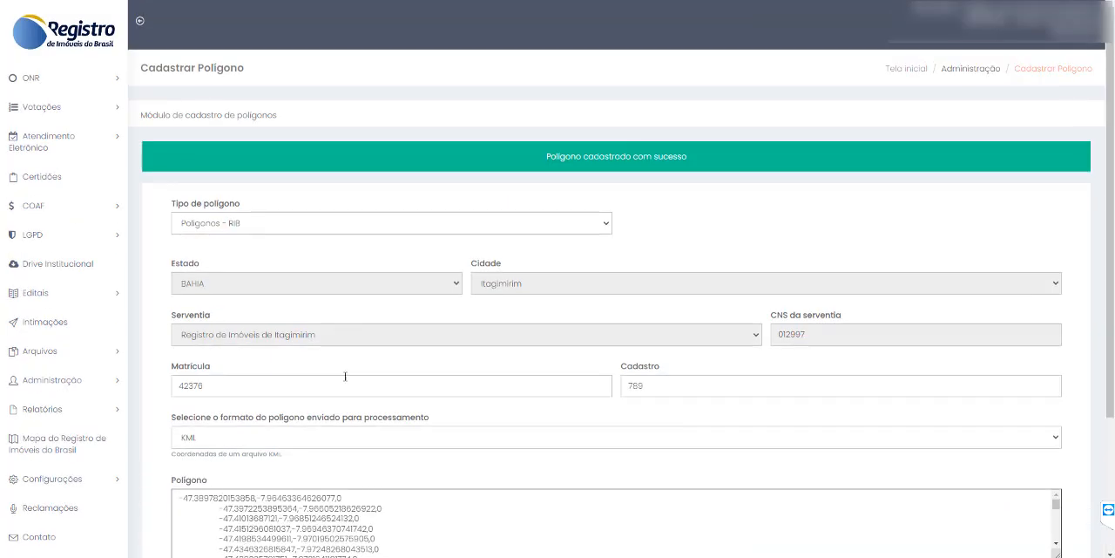
- Check the optional Ponto Central do Imóvel field, leave it blank, and submit the KML polygon registration
scroll(345, 375, "down", 3)
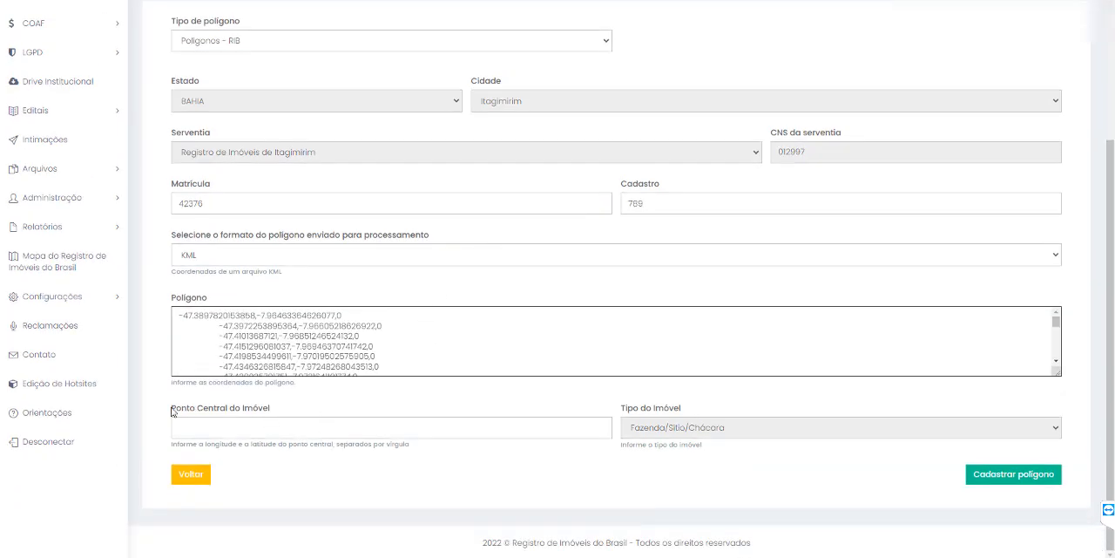
left_click_drag(171, 413, 275, 414)
left_click(276, 413)
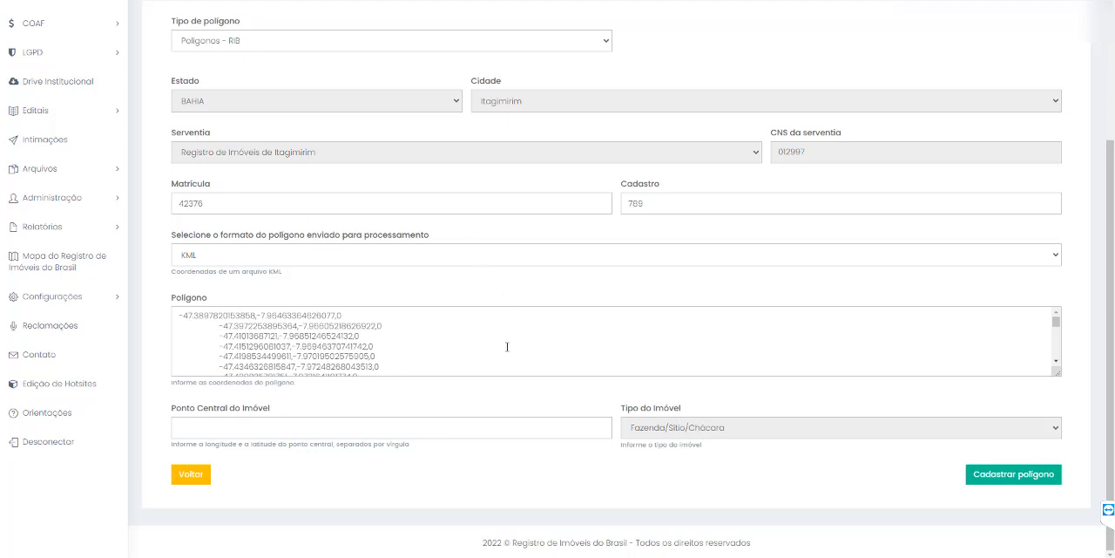
scroll(556, 347, "down", 5)
left_click(988, 475)
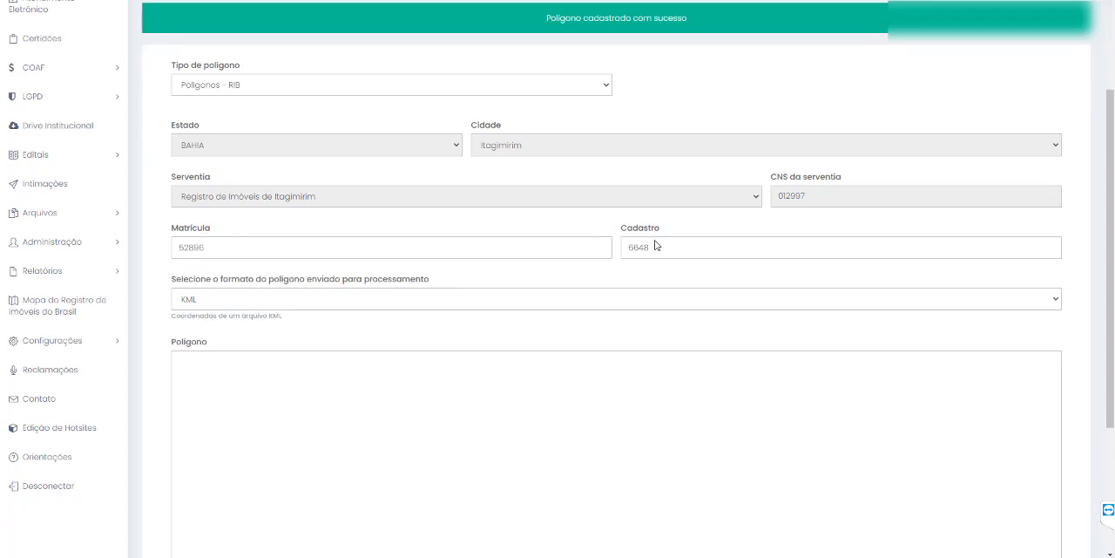
- Set the submitted polygon format of the third registration to GeoJSON/Desenho and look over the polygon viewer map
left_click(445, 305)
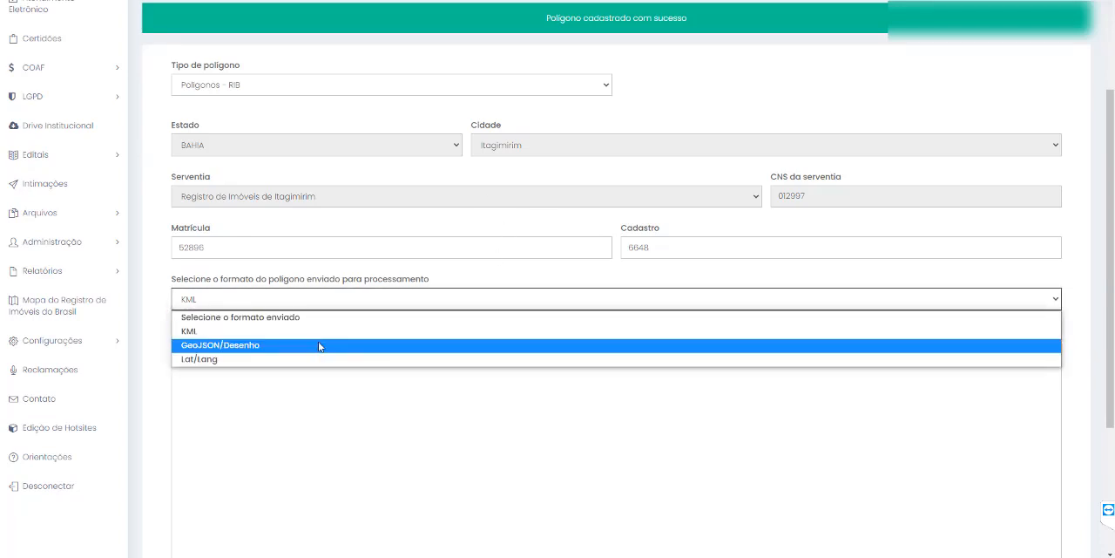
left_click(316, 345)
scroll(318, 268, "down", 1)
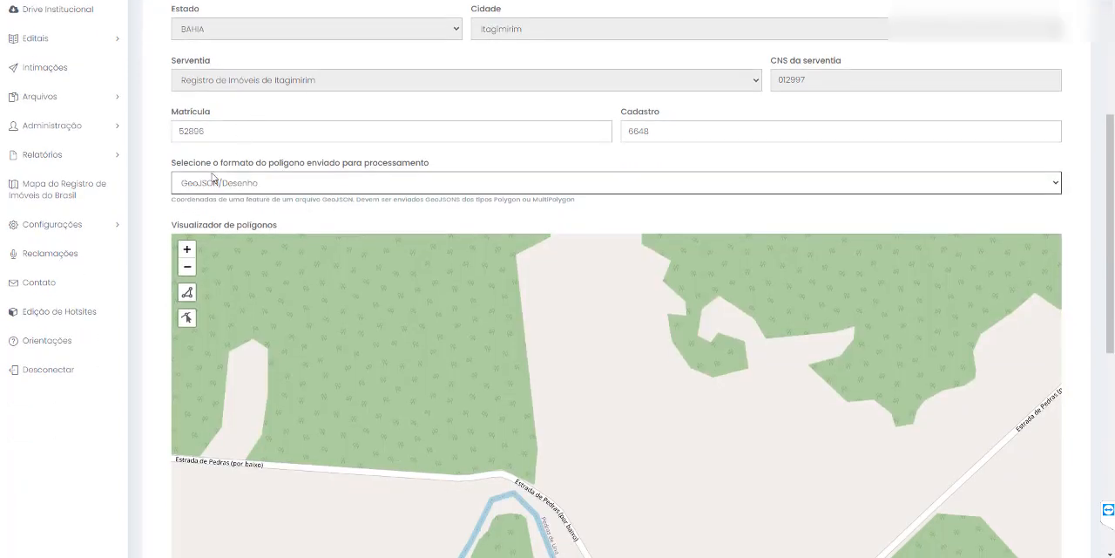
scroll(270, 175, "down", 2)
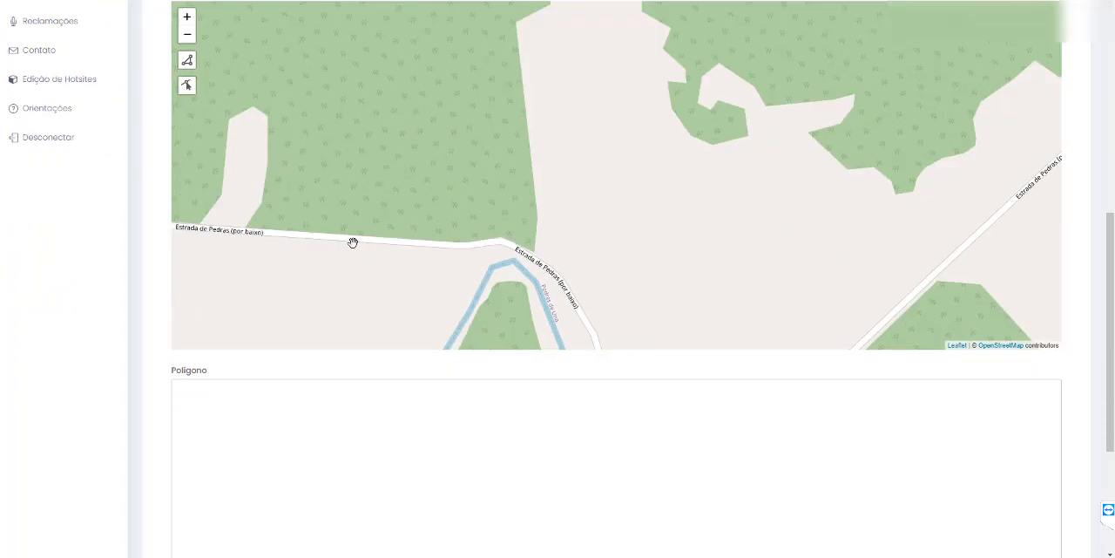
scroll(311, 386, "down", 1)
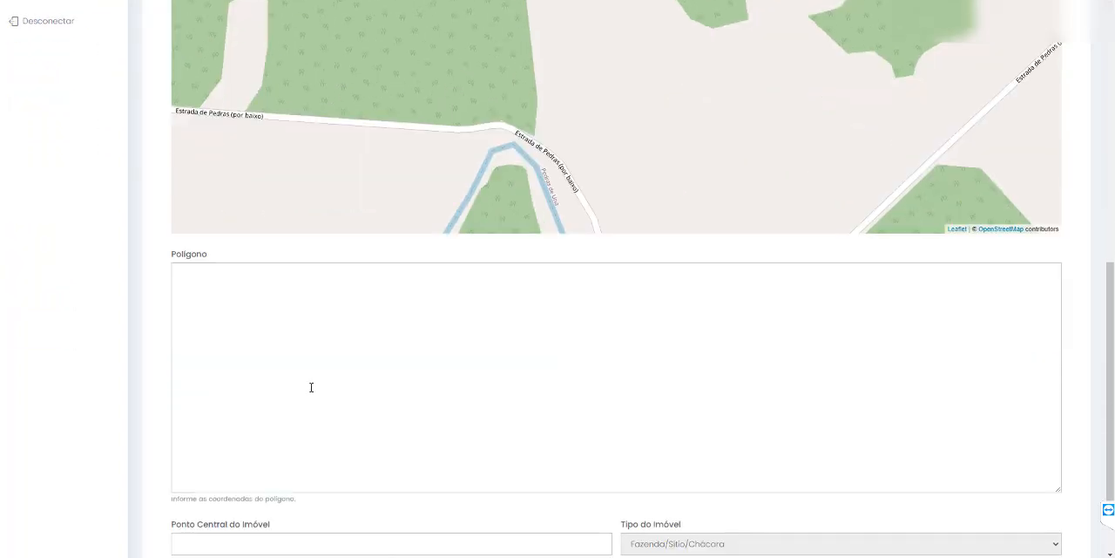
- Paste the copied GeoJSON coordinates into the Polígono field and look through the pasted text
left_click(307, 298)
key("ctrl+v")
scroll(345, 375, "up", 1)
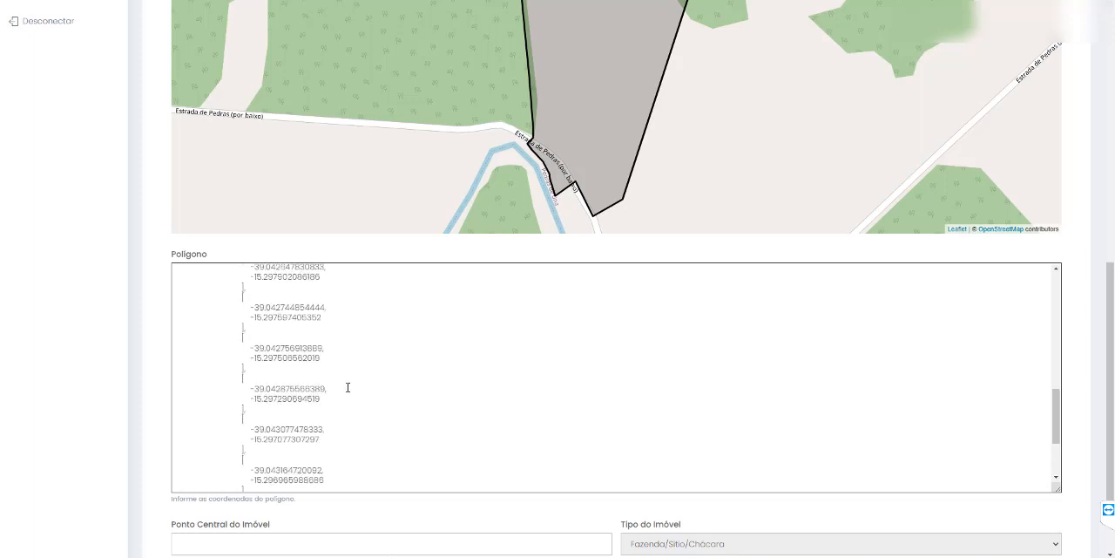
scroll(356, 379, "up", 3)
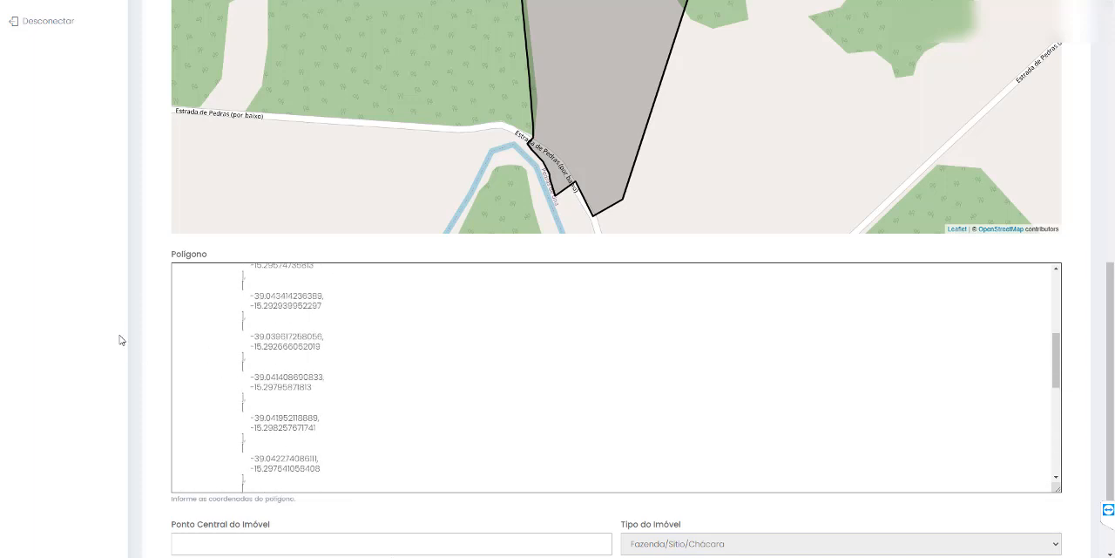
scroll(126, 336, "up", 3)
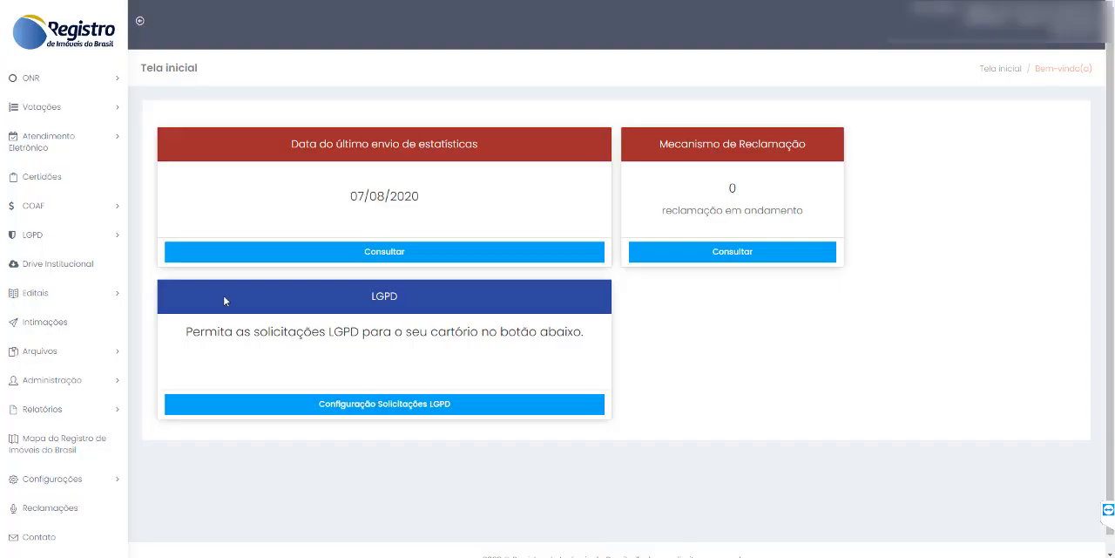
- Open the Gerenciador de Importação de Polígonos em Lote and start a new polygon import
left_click(69, 381)
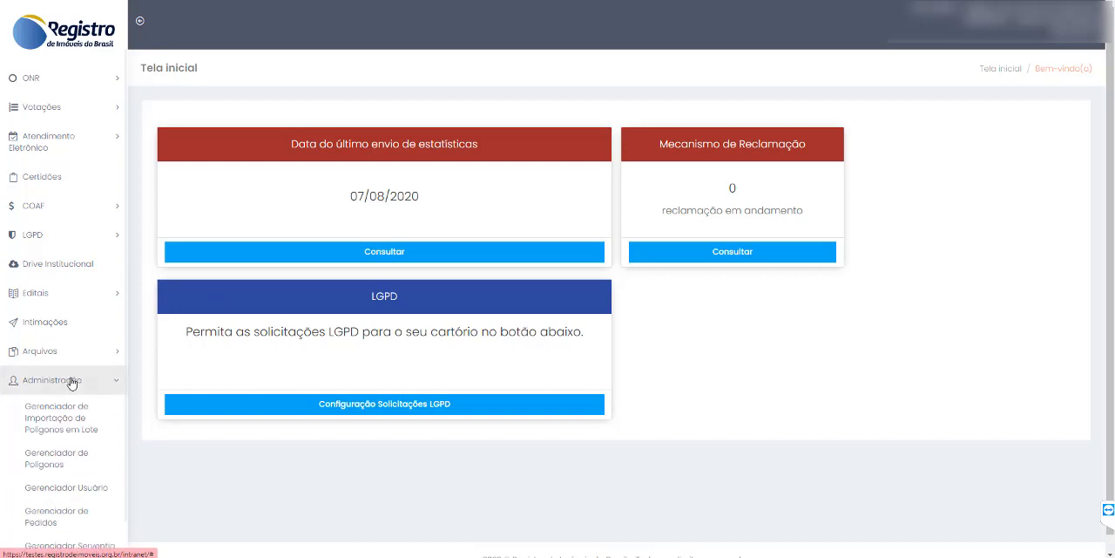
left_click(69, 427)
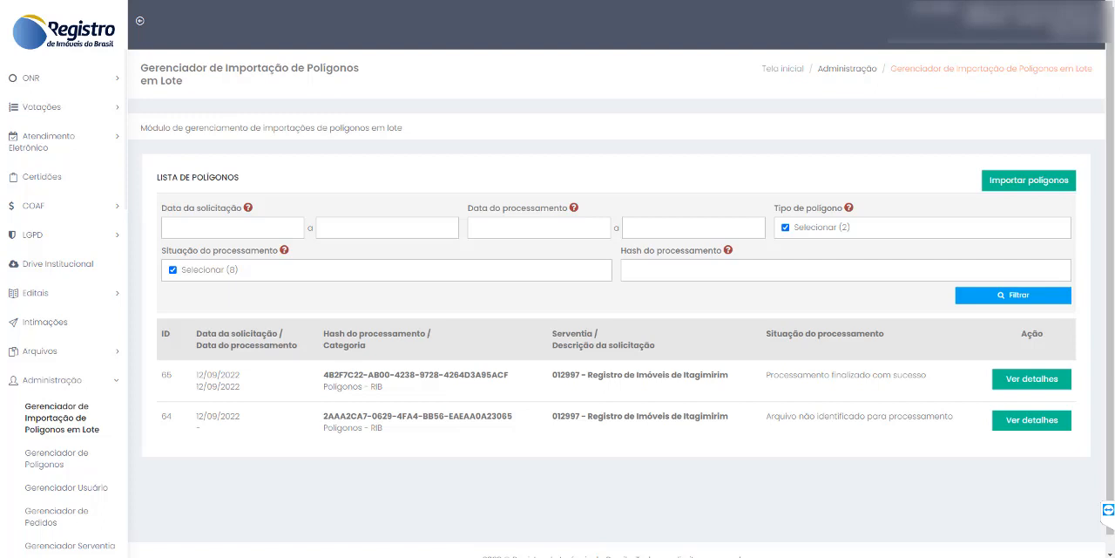
left_click(1025, 187)
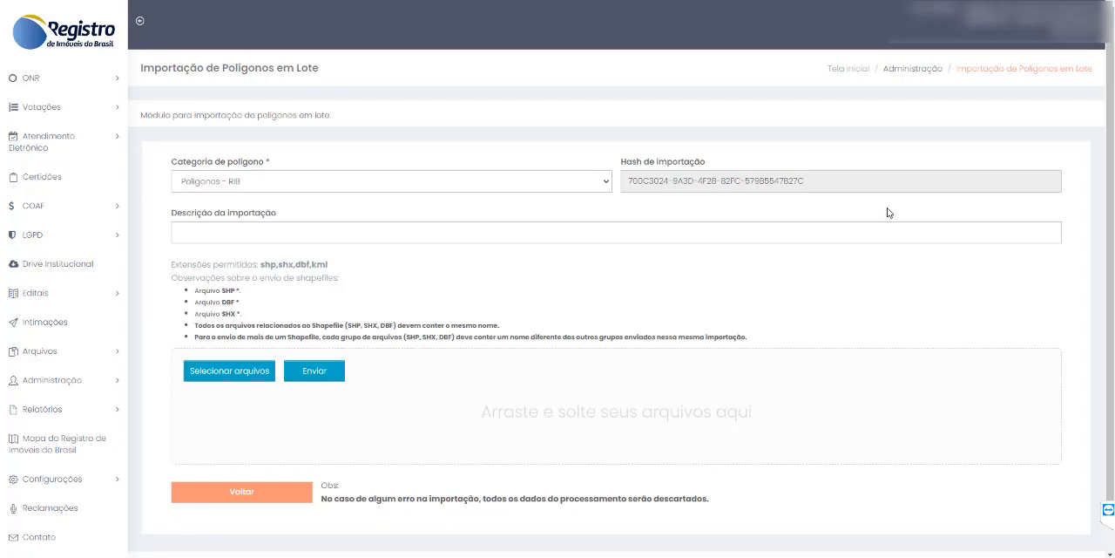
- Set the import's polygon category to Polígonos - RIB and enter the description Polígonos Reurb
left_click(406, 183)
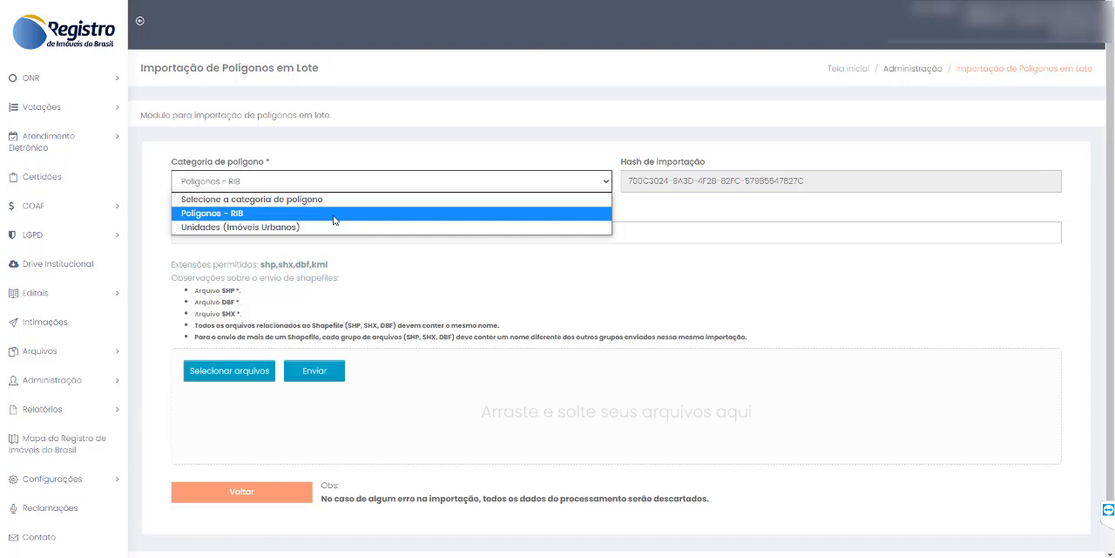
left_click(334, 219)
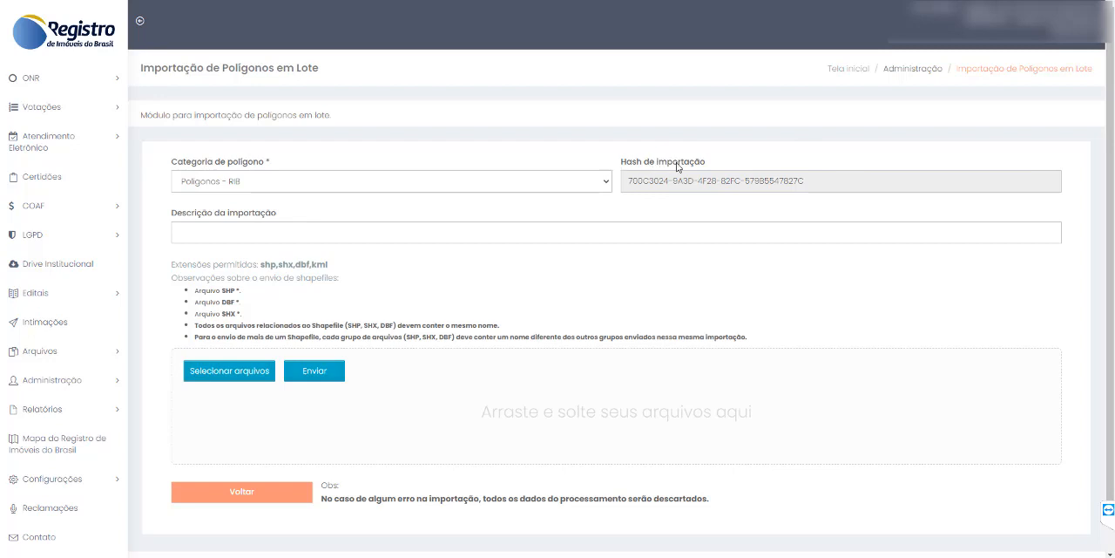
left_click(209, 235)
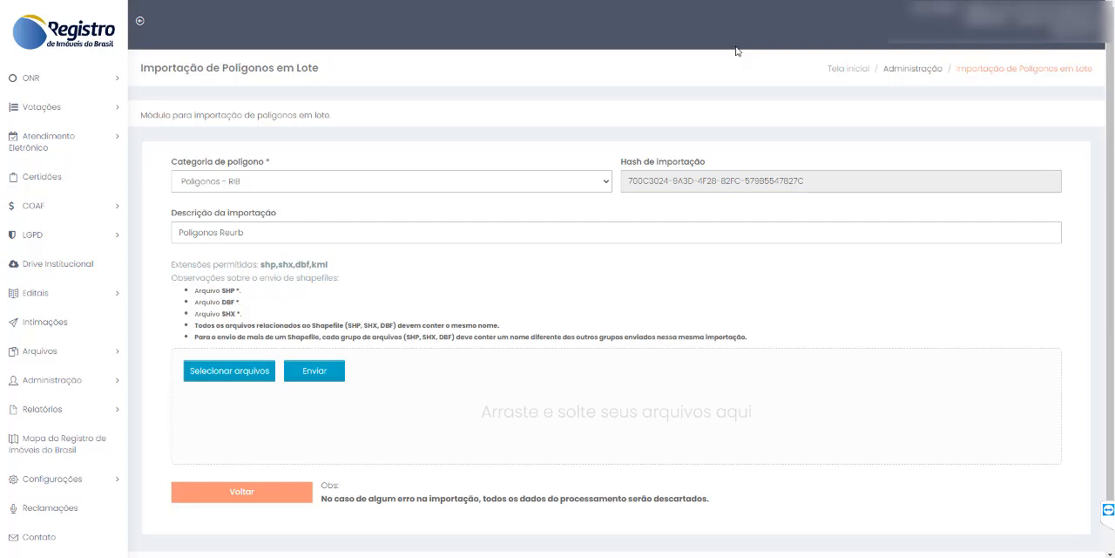
- Select the Reurb spreadsheet (DBF), Reurb.shp and Reurb.shx in the Itagimirim folder and add them to the import's upload area
mouse_move(165, 557)
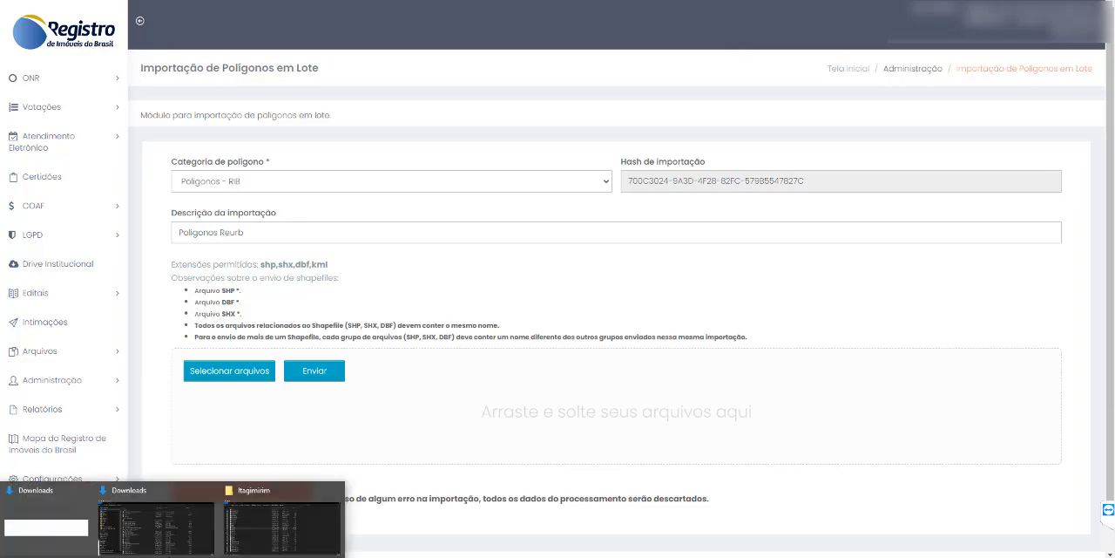
left_click(280, 521)
left_click_drag(354, 86, 790, 44)
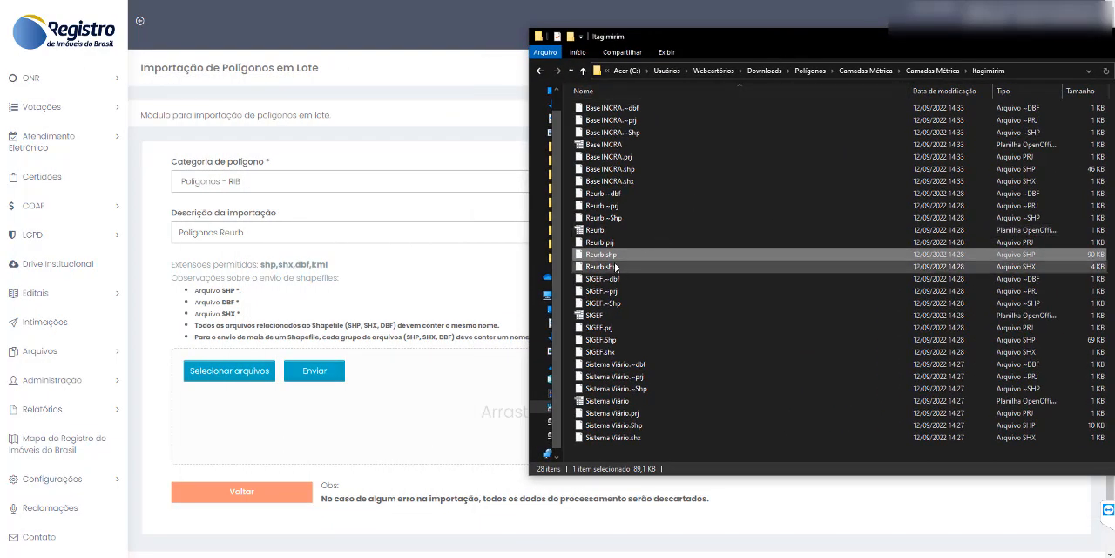
left_click(619, 242)
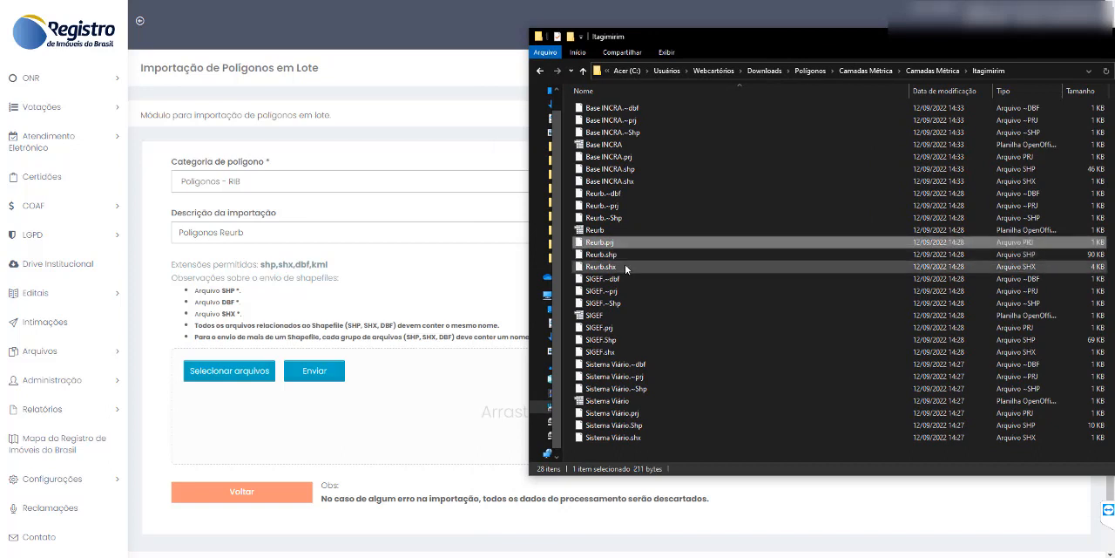
left_click(625, 264, "shift")
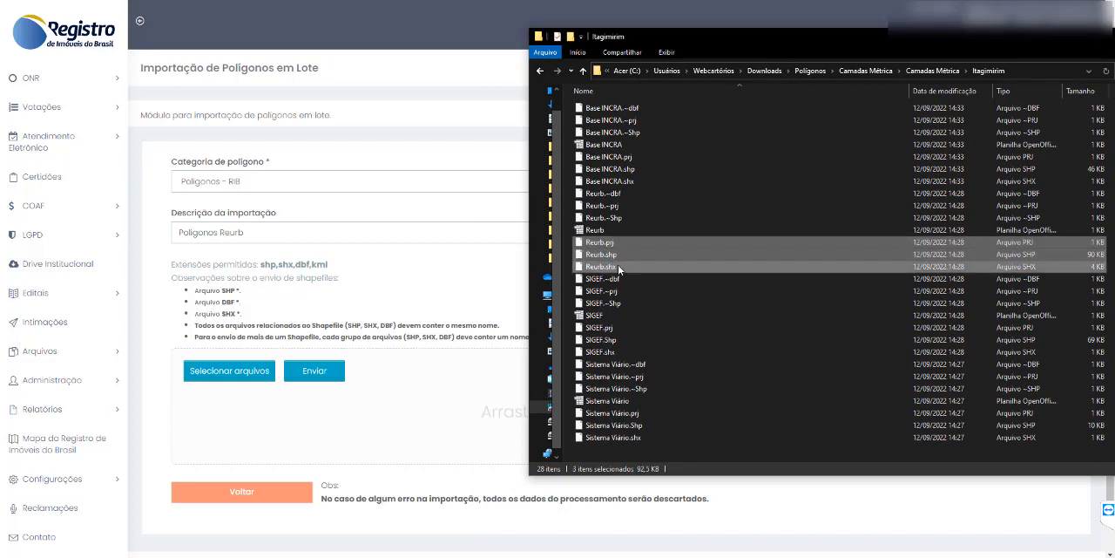
left_click(615, 255)
left_click(624, 267, "ctrl")
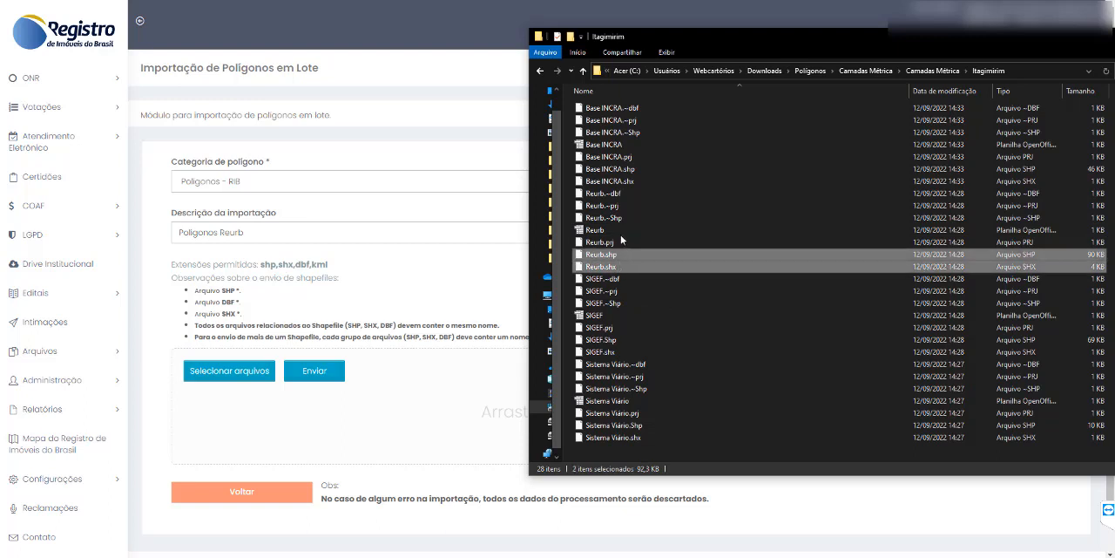
left_click(627, 230, "ctrl")
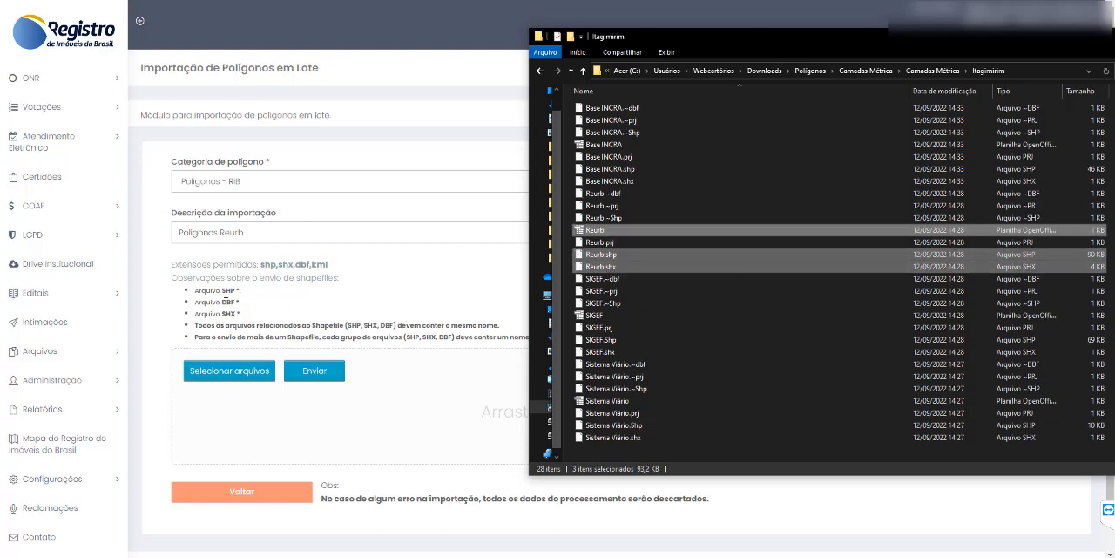
left_click_drag(722, 230, 265, 386)
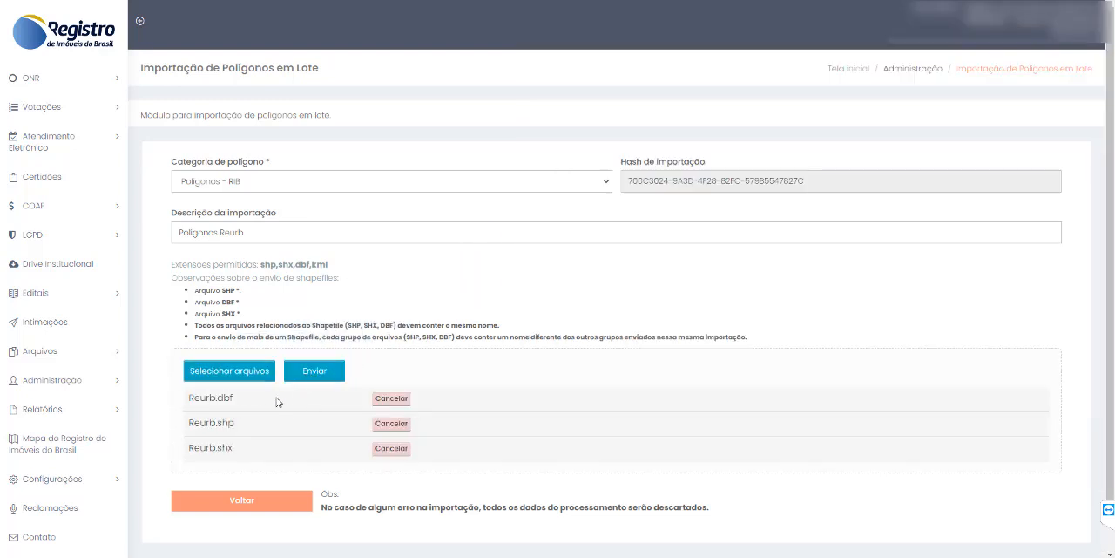
- Compare the listed Reurb.dbf, Reurb.shp and Reurb.shx files with the required SHP, DBF and SHX file types
scroll(277, 396, "down", 1)
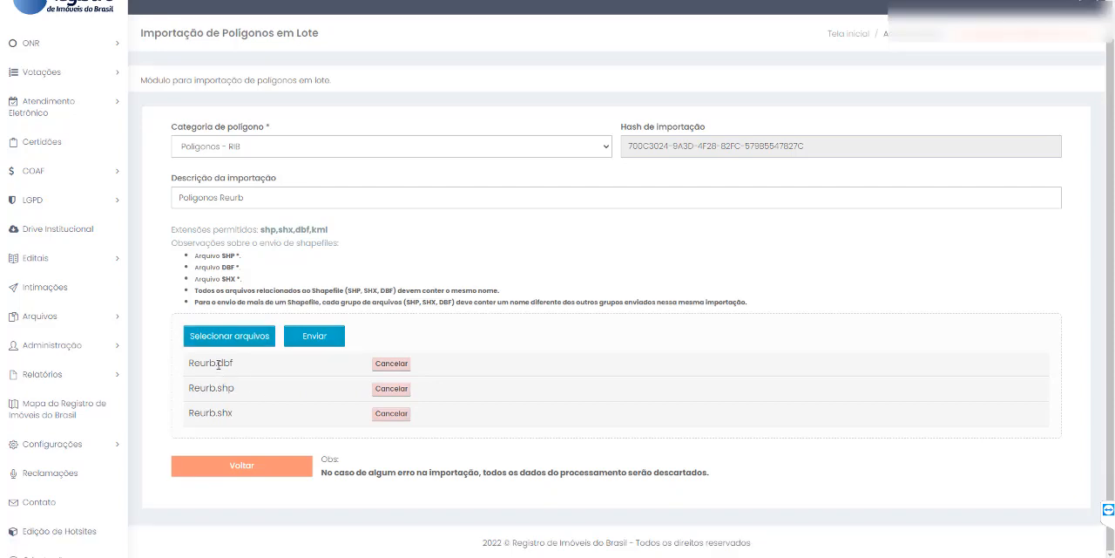
double_click(219, 364)
double_click(229, 267)
double_click(225, 388)
double_click(202, 387)
double_click(230, 255)
double_click(223, 411)
left_click_drag(224, 408, 239, 405)
left_click(230, 278)
left_click_drag(249, 283, 195, 255)
left_click(249, 278)
- Send the three Reurb files for import and review the submission notice
left_click(310, 342)
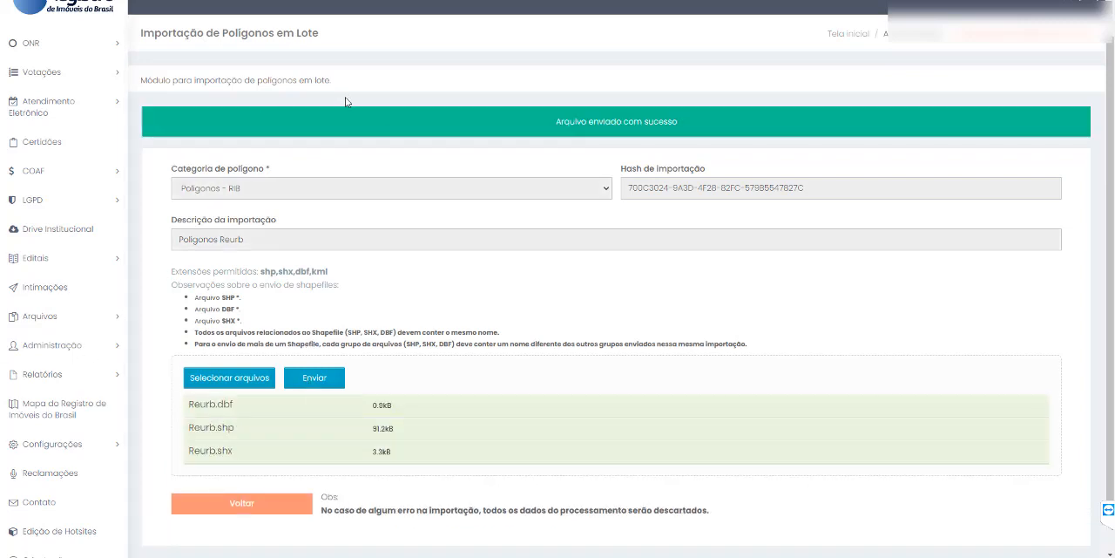
left_click_drag(517, 113, 714, 124)
left_click(719, 142)
scroll(593, 308, "down", 1)
scroll(556, 243, "up", 2)
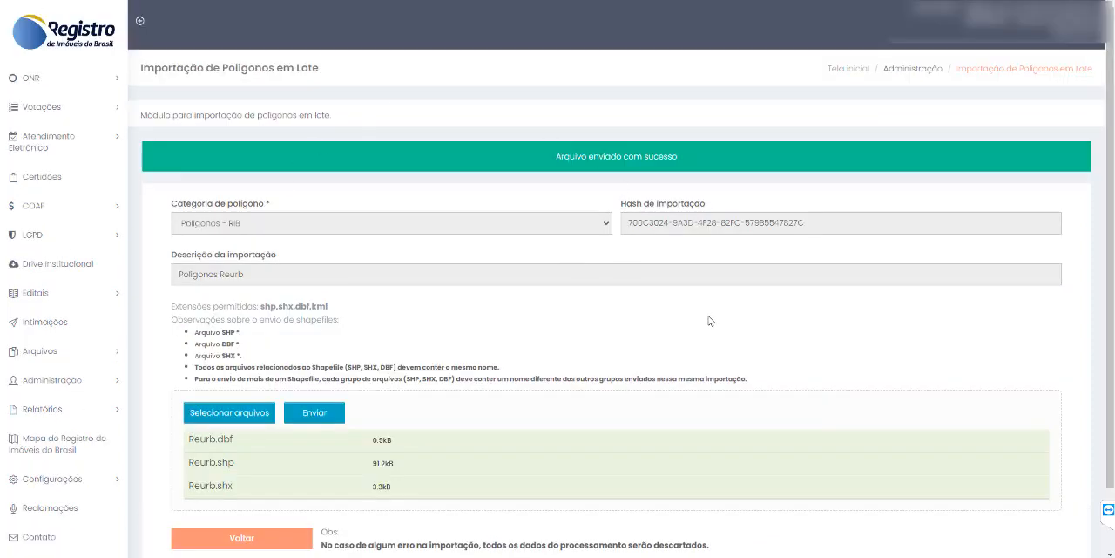
scroll(736, 297, "down", 2)
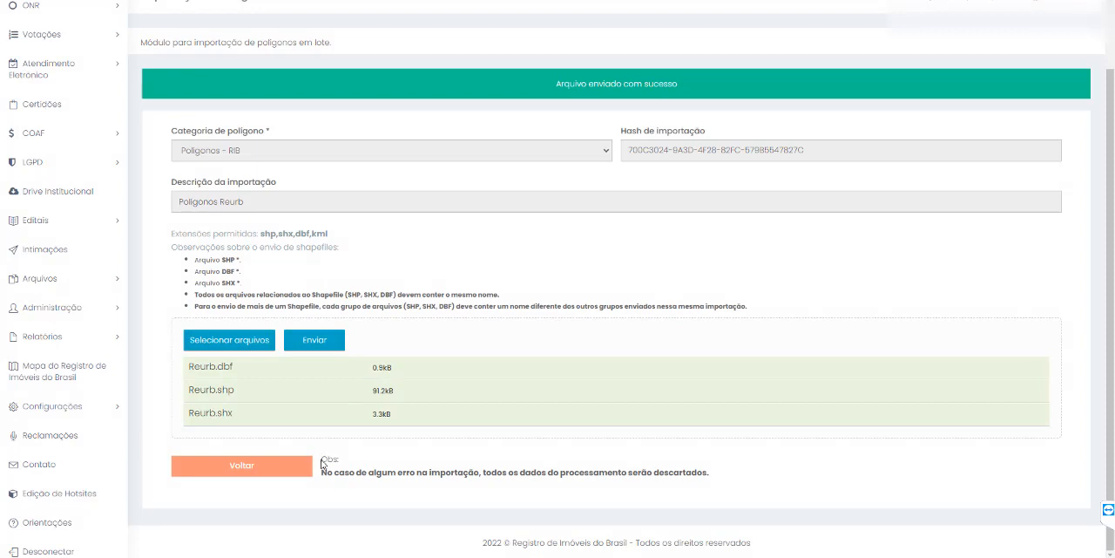
- Read the note about import errors and return to the batch import list
left_click_drag(322, 471, 705, 465)
left_click(714, 471)
left_click(231, 465)
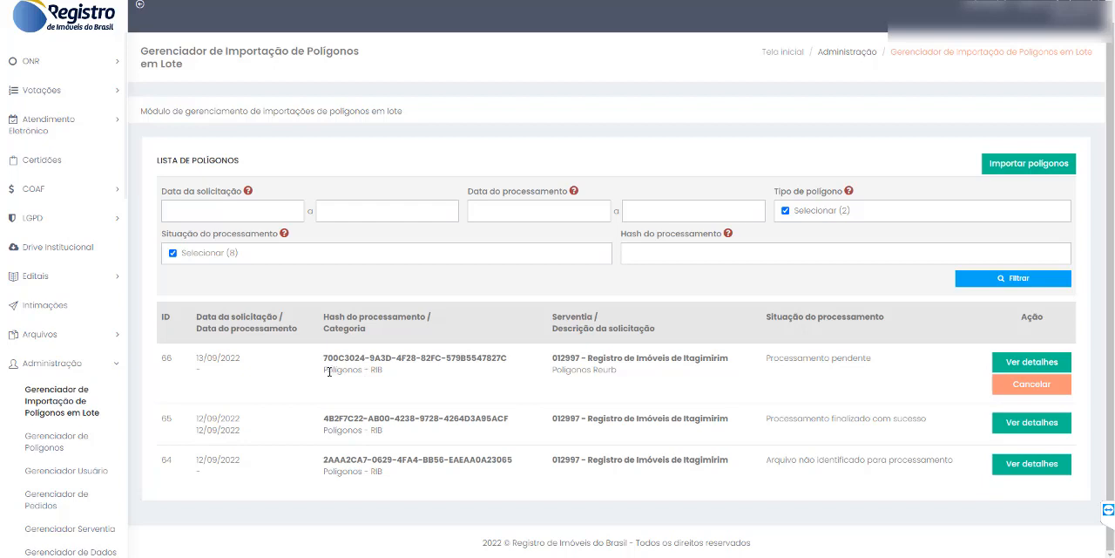
- Check the category, description and processing status of the Polígonos Reurb import in the list
left_click_drag(324, 371, 409, 358)
left_click_drag(552, 370, 618, 372)
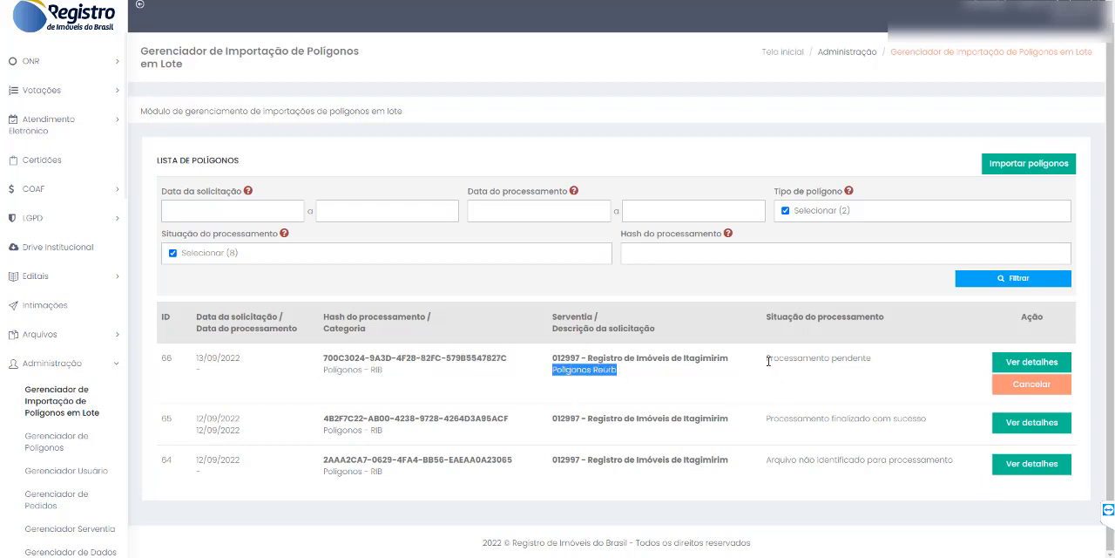
left_click_drag(768, 360, 874, 367)
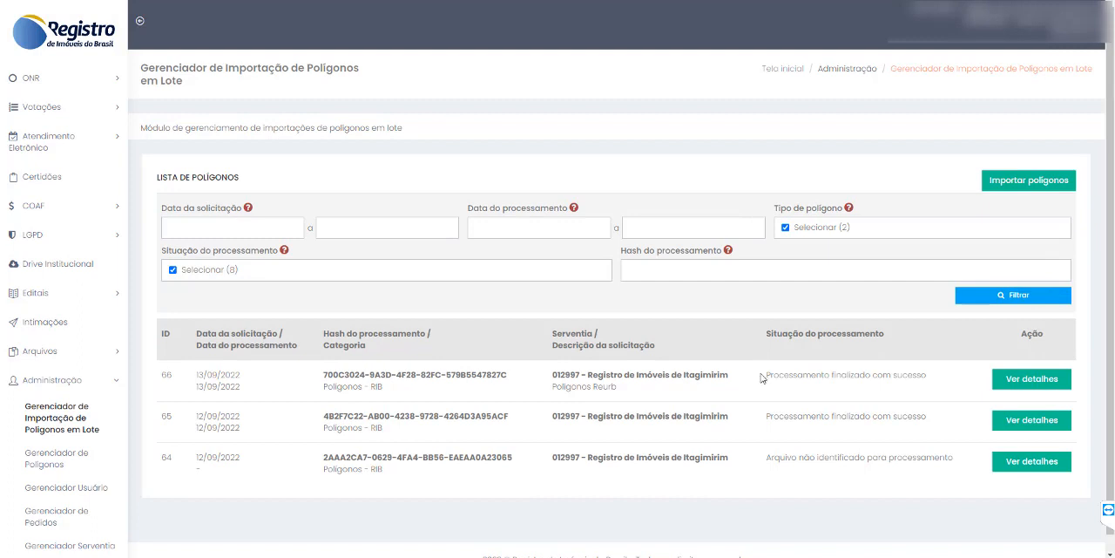
left_click_drag(766, 375, 928, 378)
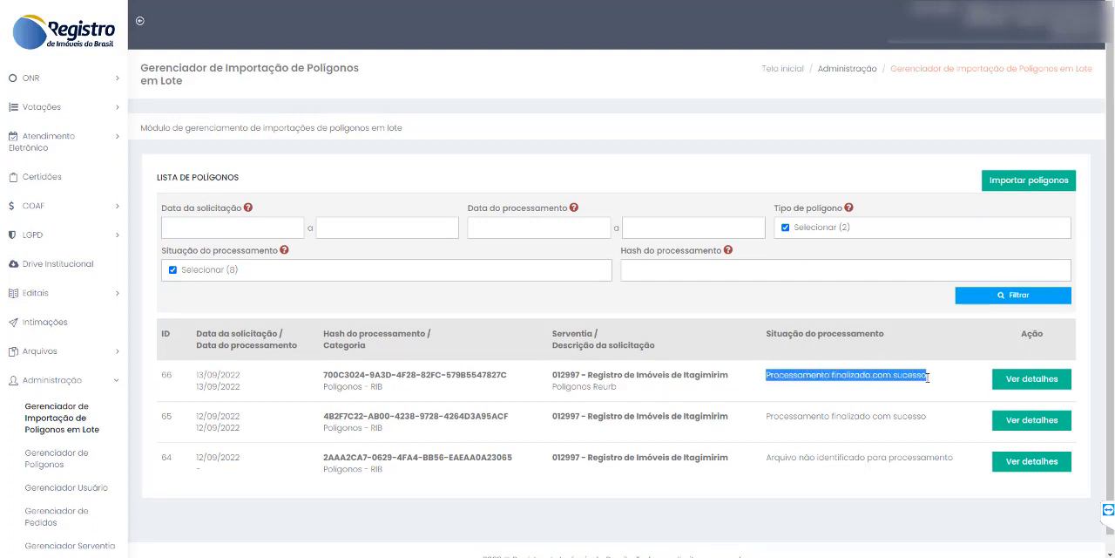
left_click(928, 378)
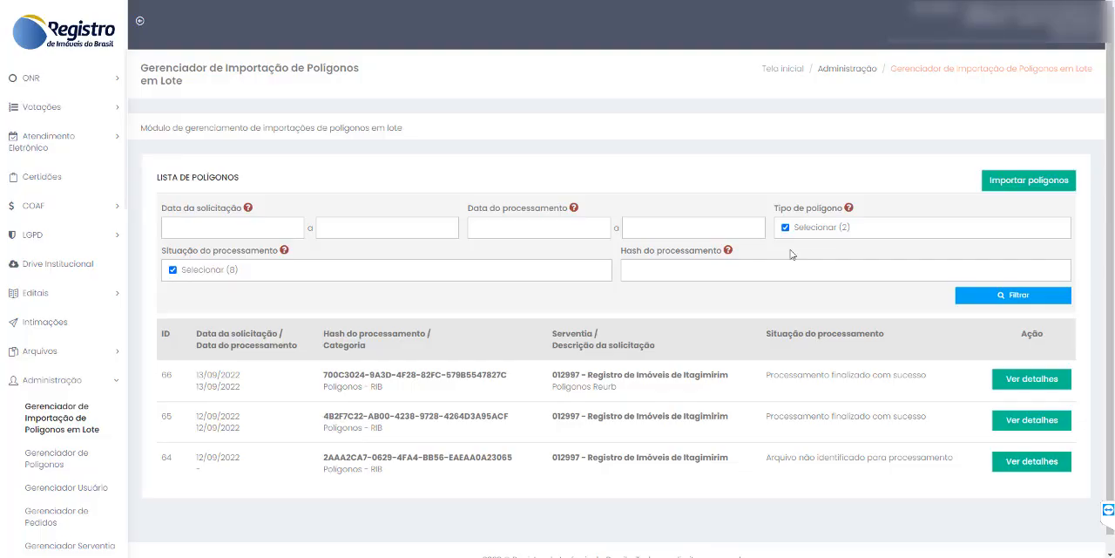
- Open the Gerenciador de Polígonos and check the registration date of the newest polygon in the list
left_click(57, 460)
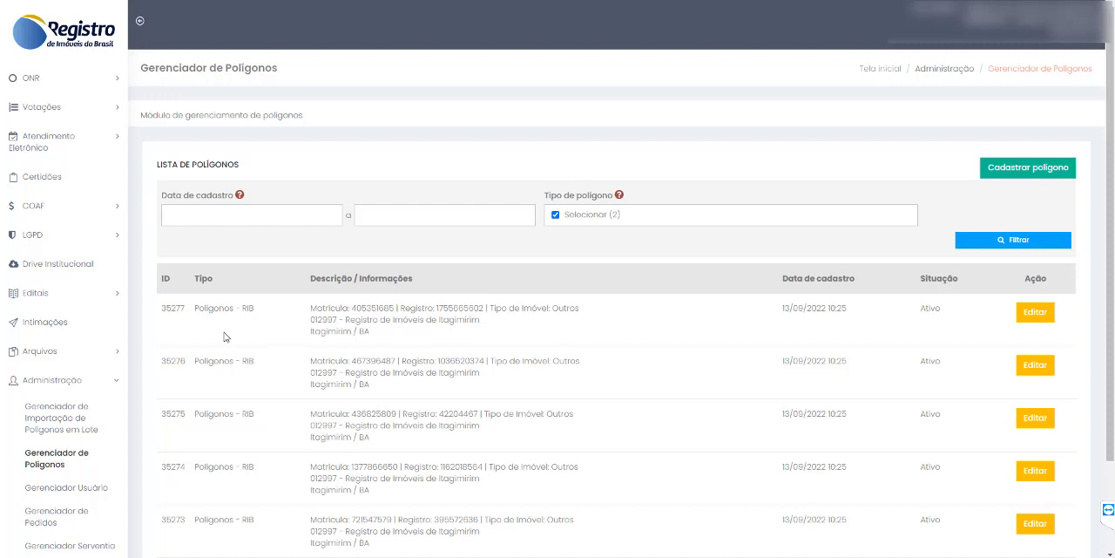
scroll(714, 336, "down", 2)
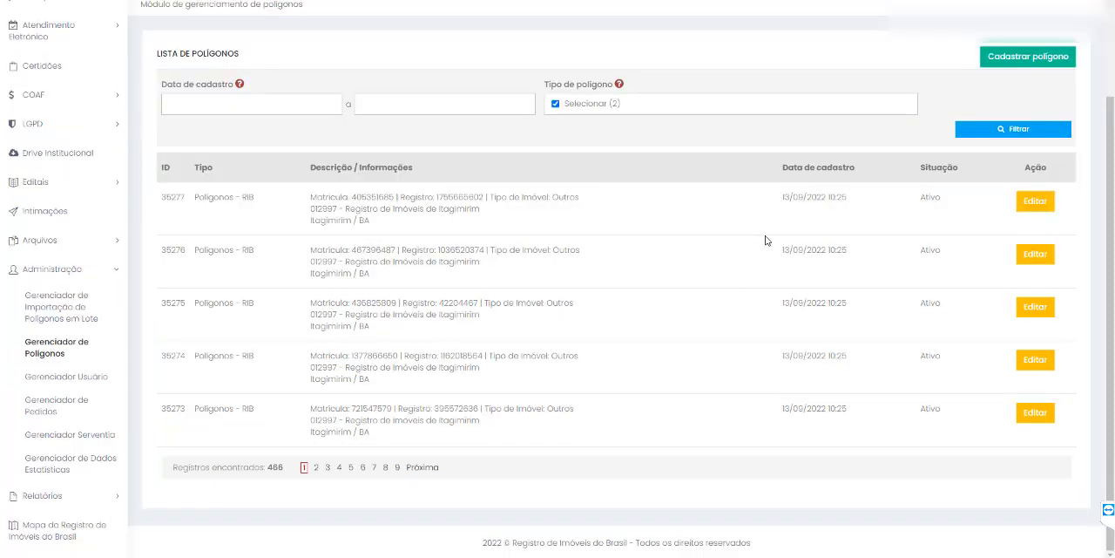
left_click_drag(781, 198, 847, 197)
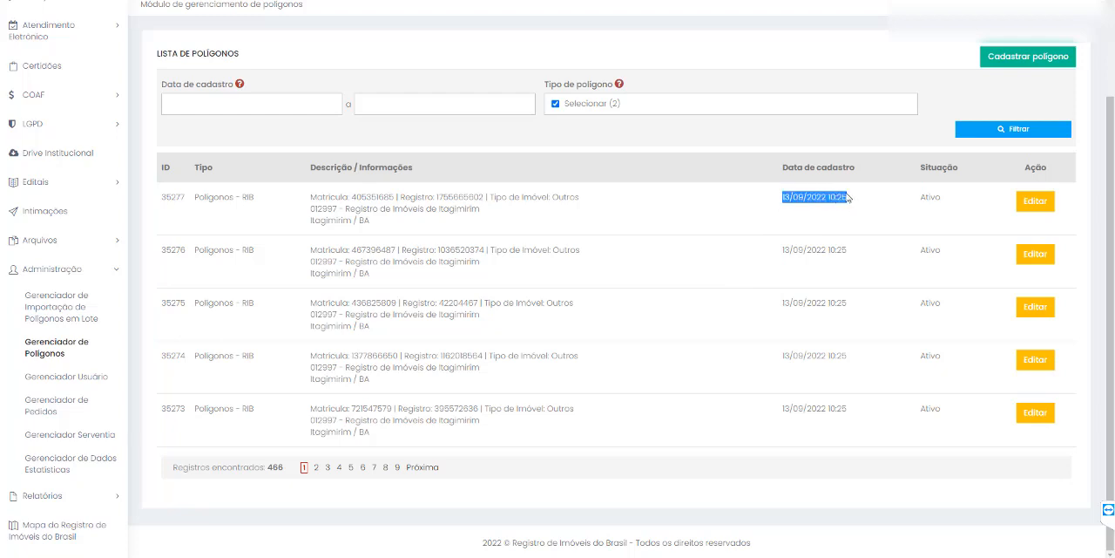
- Review the newest polygon's ID and description in the list and open that polygon for editing
left_click(836, 214)
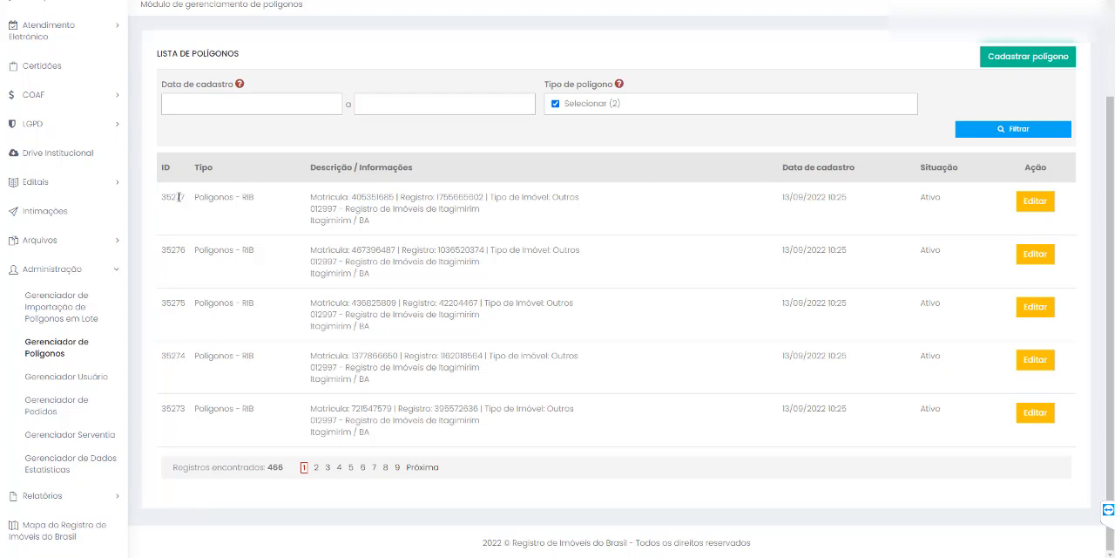
left_click_drag(162, 198, 617, 214)
left_click(622, 217)
left_click(1035, 201)
scroll(571, 205, "down", 2)
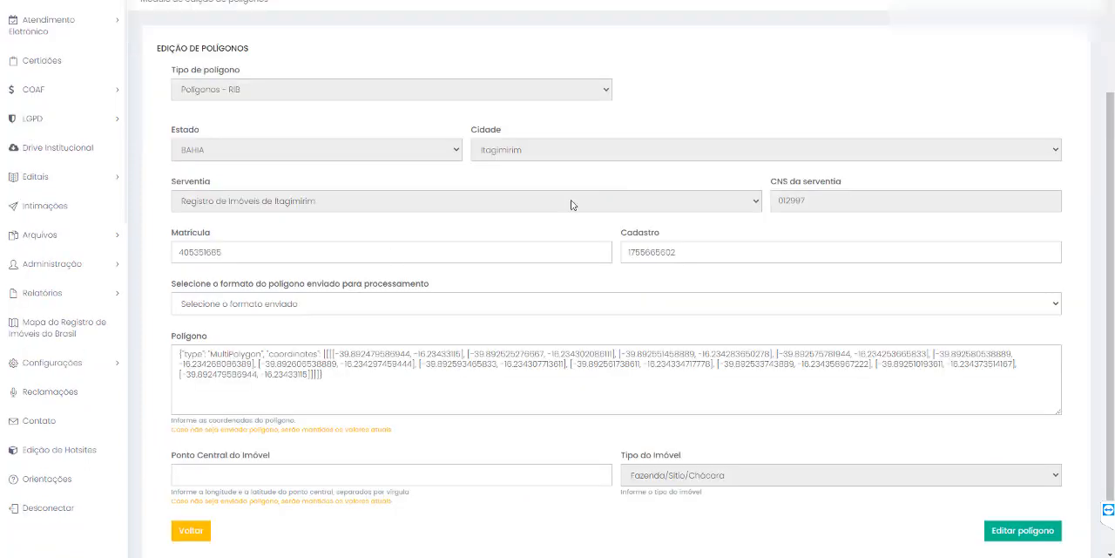
- Display the polygon on the map with the GeoJSON/Desenho format, examine its location and coordinates, and return to the polygon list
left_click(288, 305)
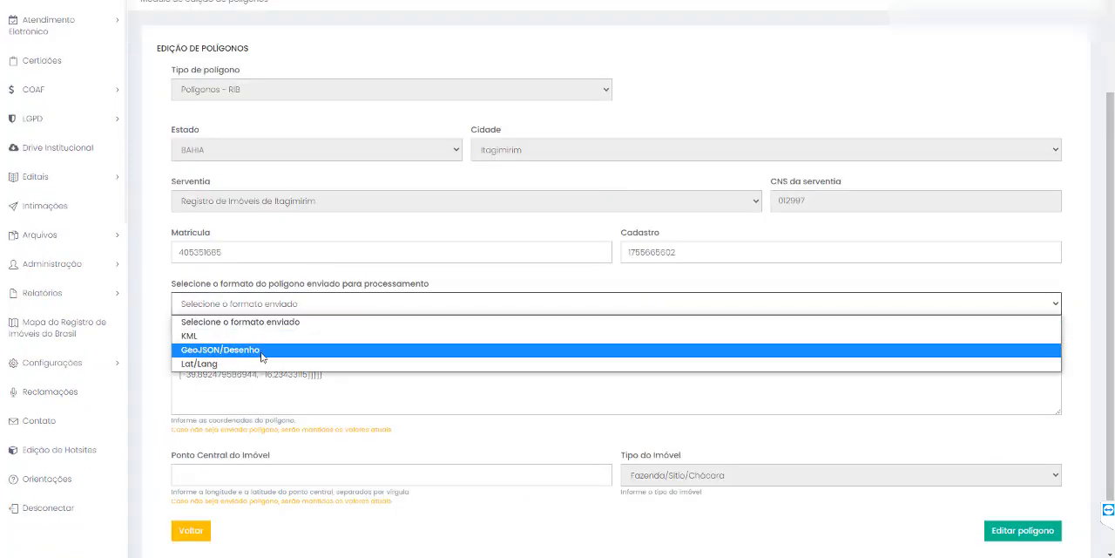
left_click(233, 352)
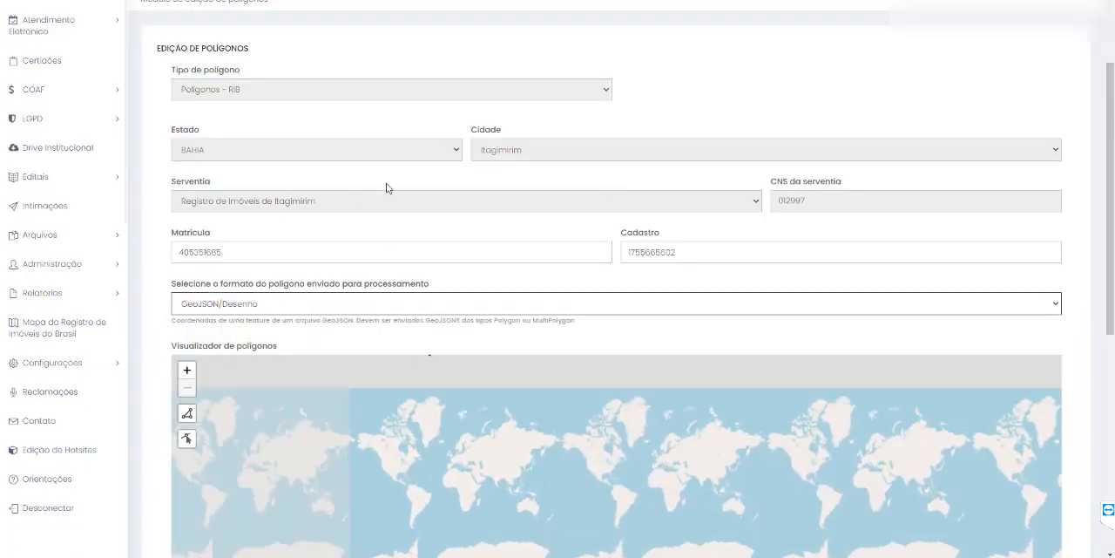
scroll(622, 112, "down", 4)
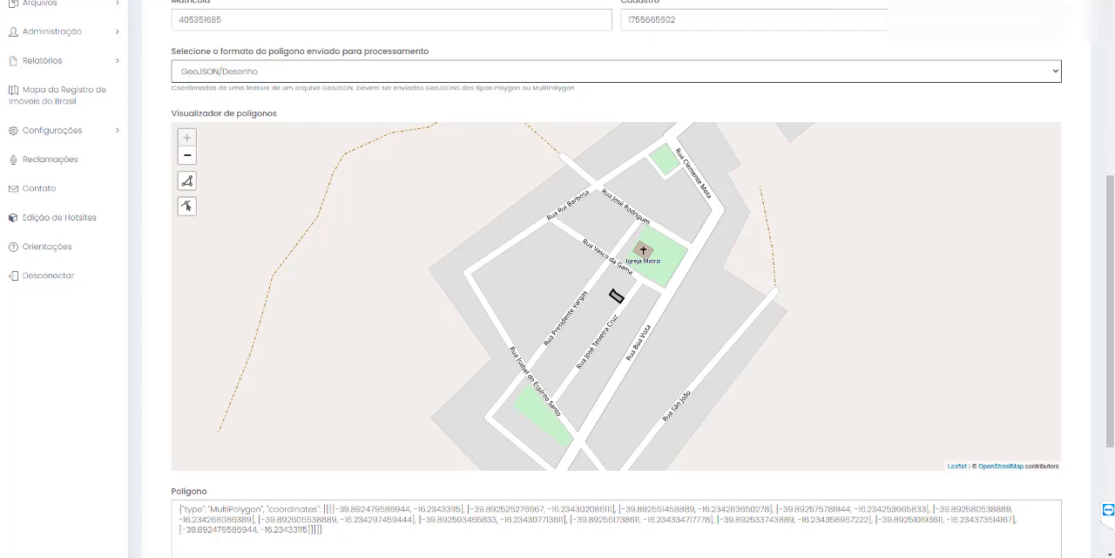
scroll(357, 100, "up", 1)
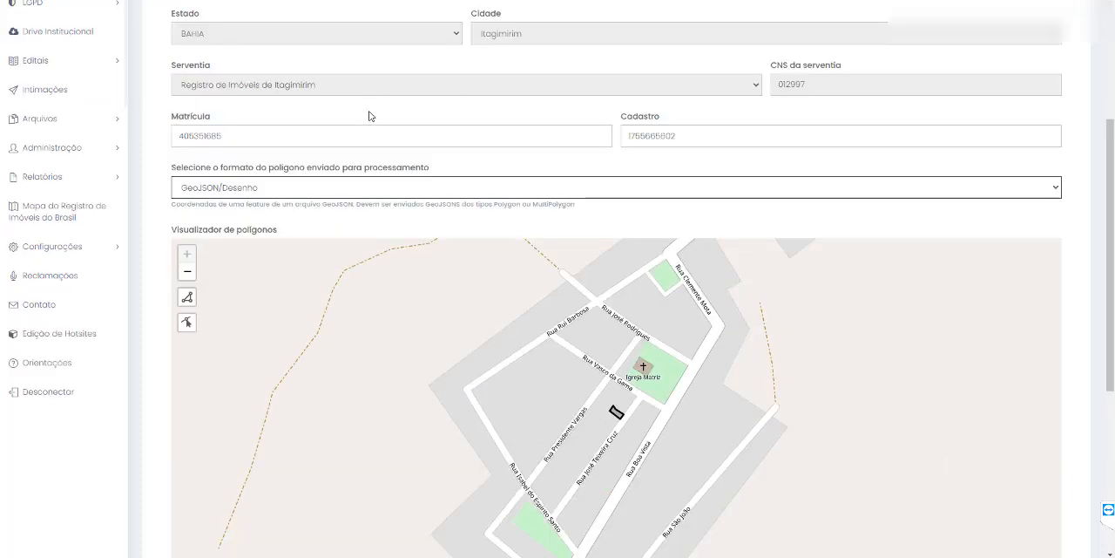
scroll(281, 124, "down", 1)
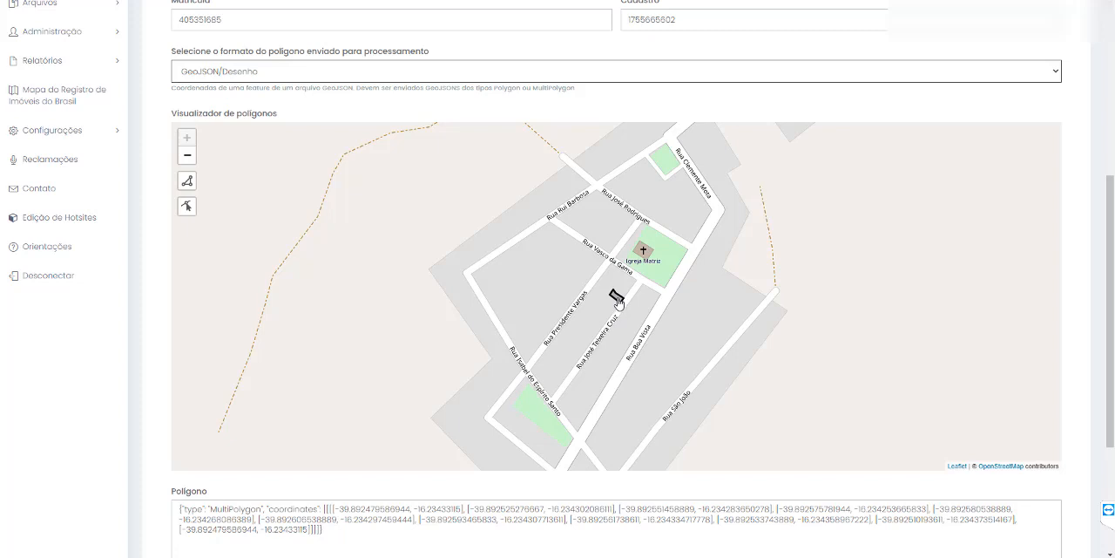
scroll(702, 359, "down", 1)
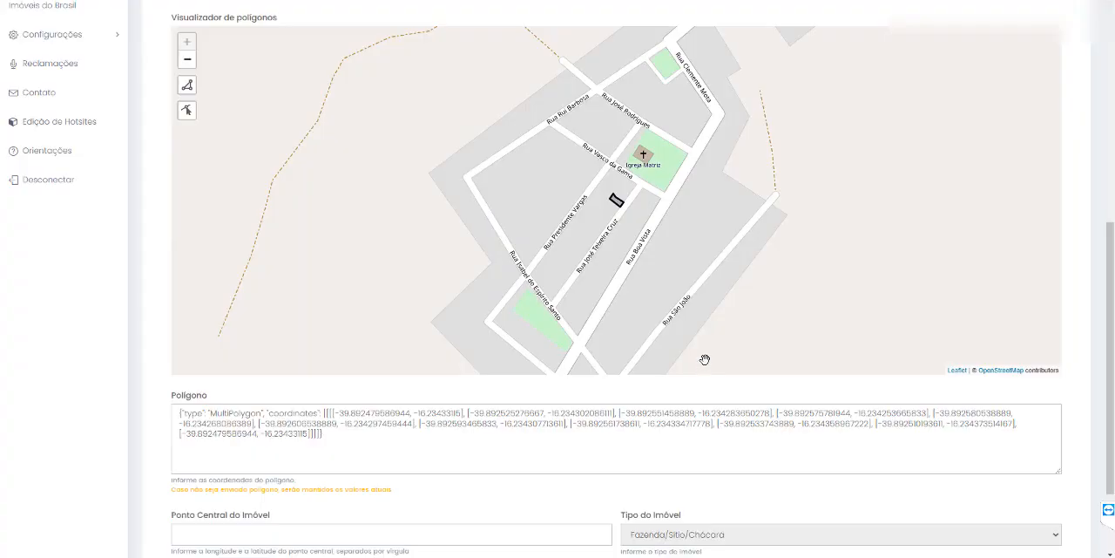
scroll(706, 359, "down", 1)
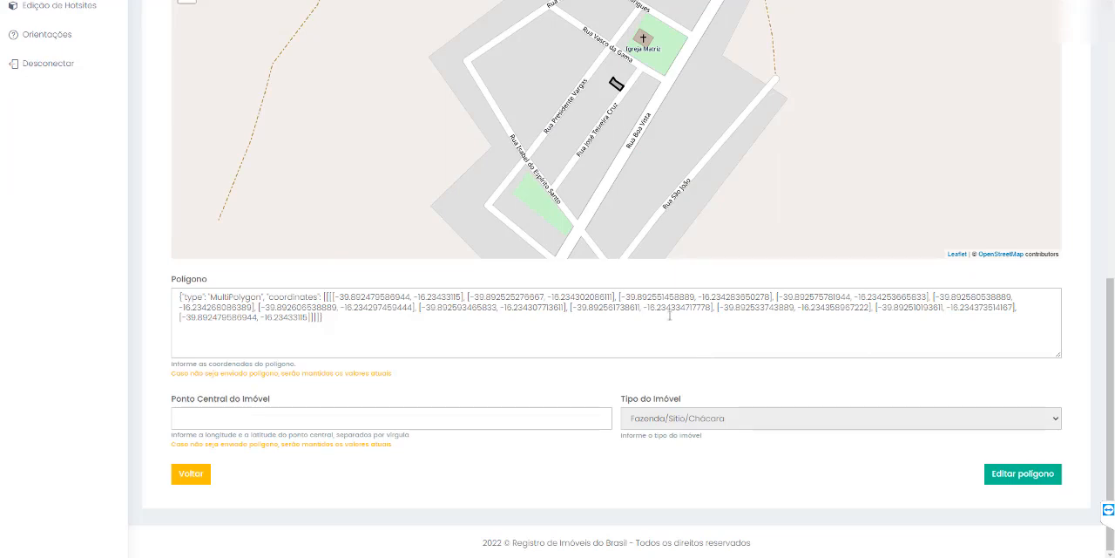
left_click(199, 480)
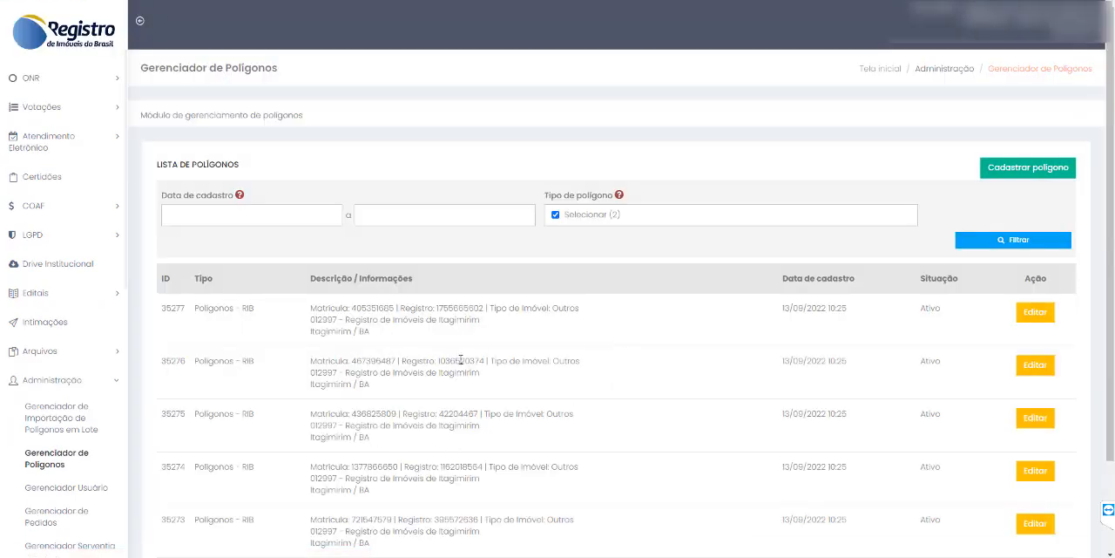
- Open the second polygon in the list for editing and display it on the map with the GeoJSON/Desenho format
left_click(1038, 366)
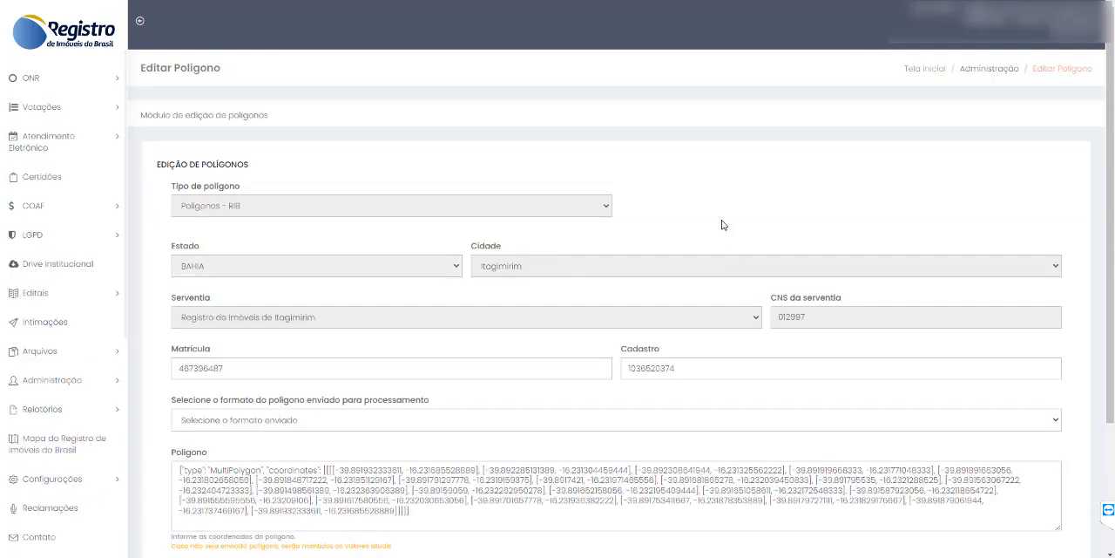
scroll(737, 180, "down", 2)
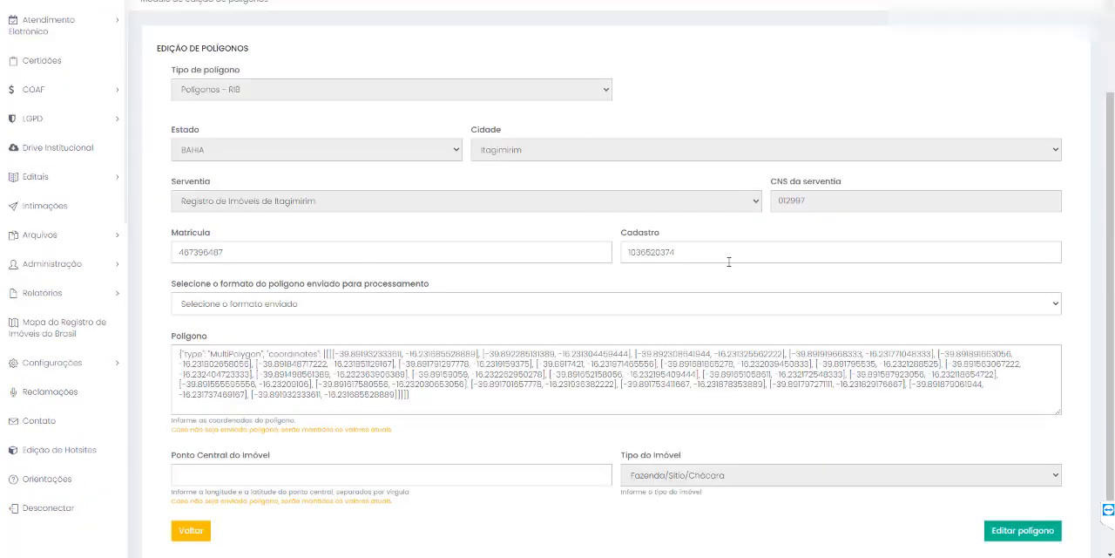
left_click(375, 311)
left_click(360, 350)
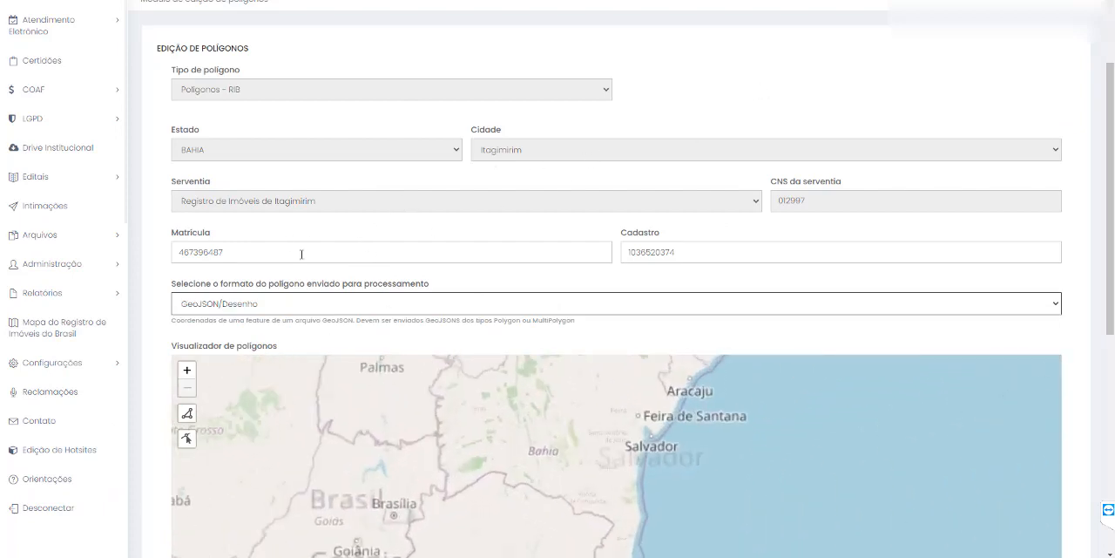
scroll(619, 55, "down", 3)
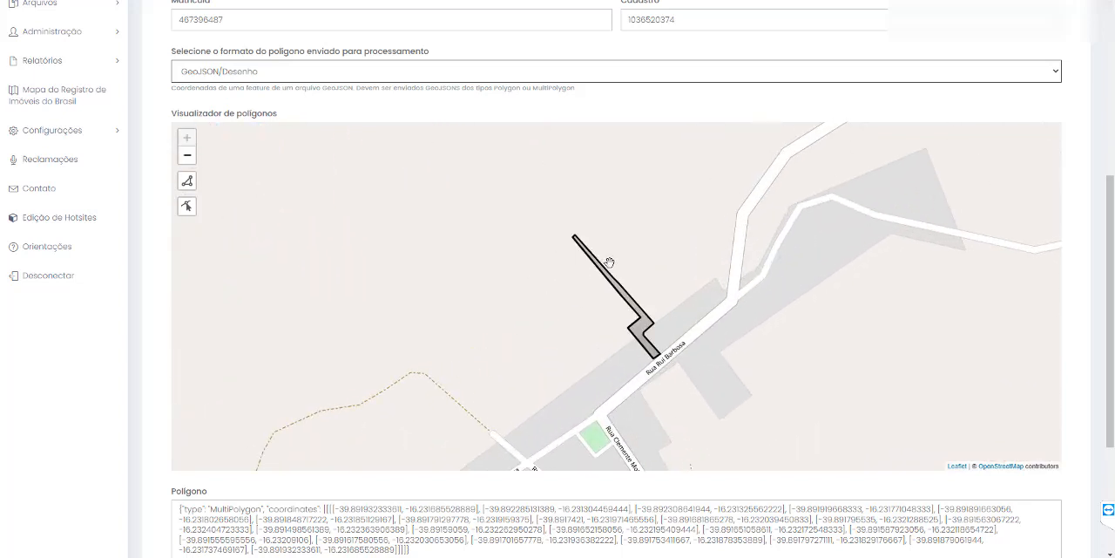
- Check the polygon's Matrícula and Cadastro numbers in the edit form
scroll(731, 81, "up", 2)
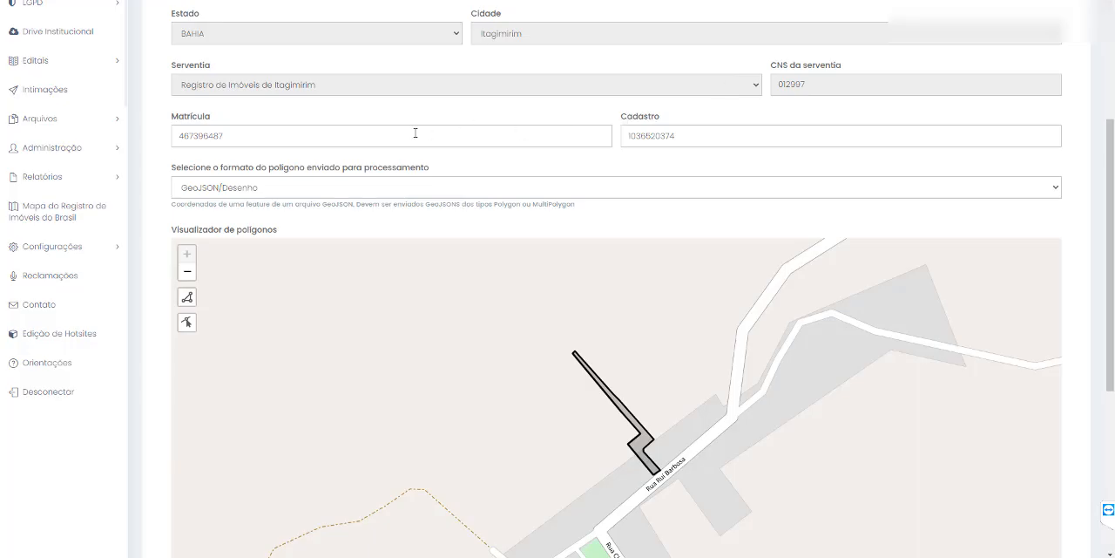
scroll(410, 138, "up", 2)
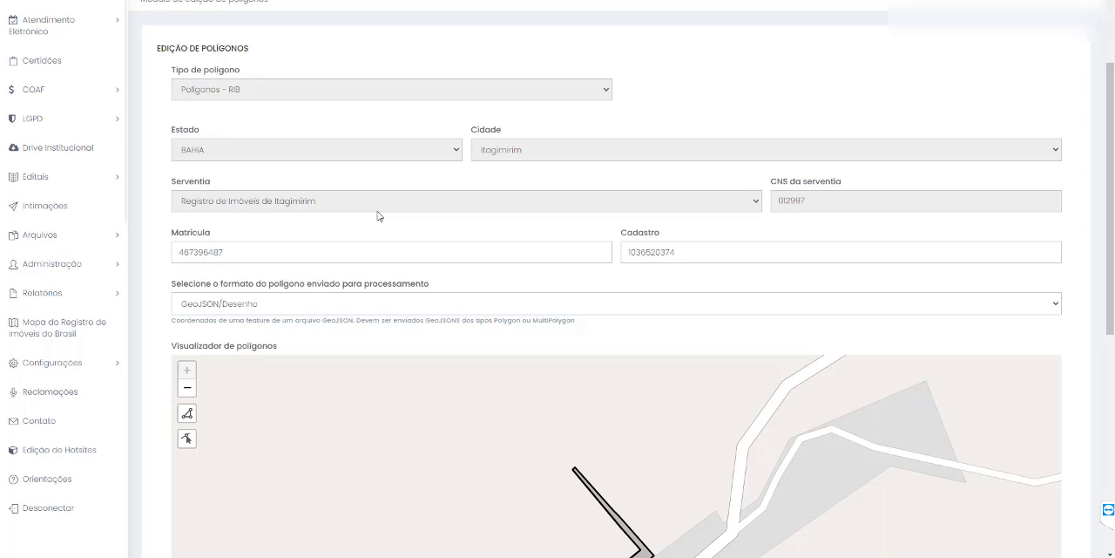
left_click_drag(229, 252, 163, 251)
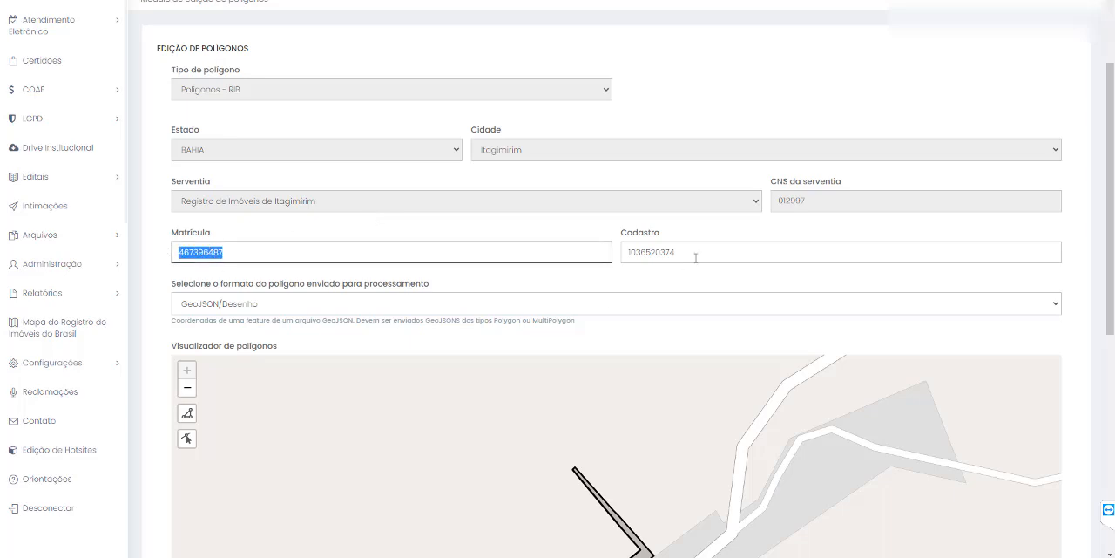
left_click_drag(696, 258, 617, 253)
left_click(567, 230)
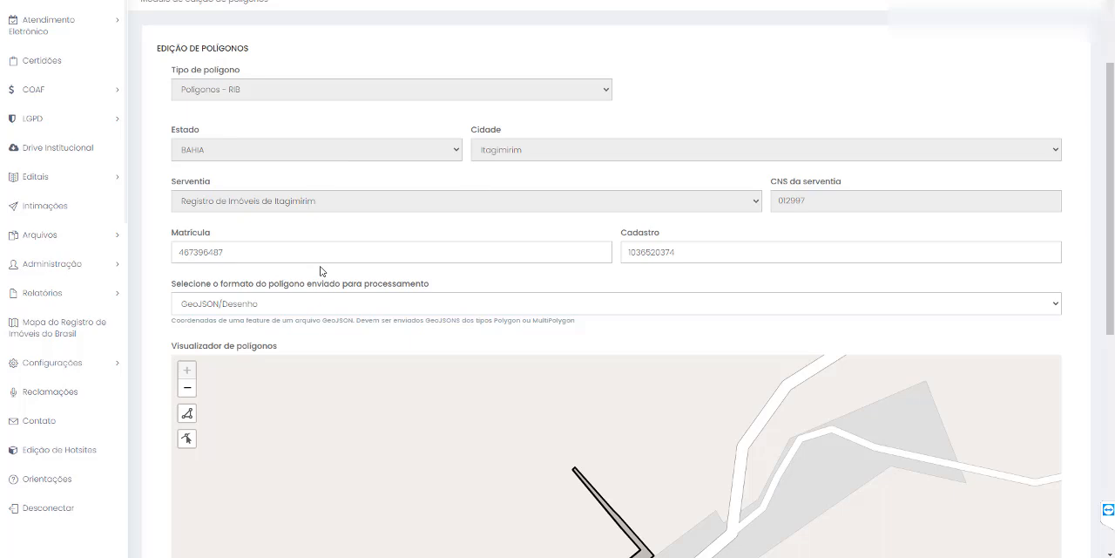
- Remove the last four digits from both the Matrícula and the Cadastro number of the polygon
left_click_drag(209, 252, 239, 257)
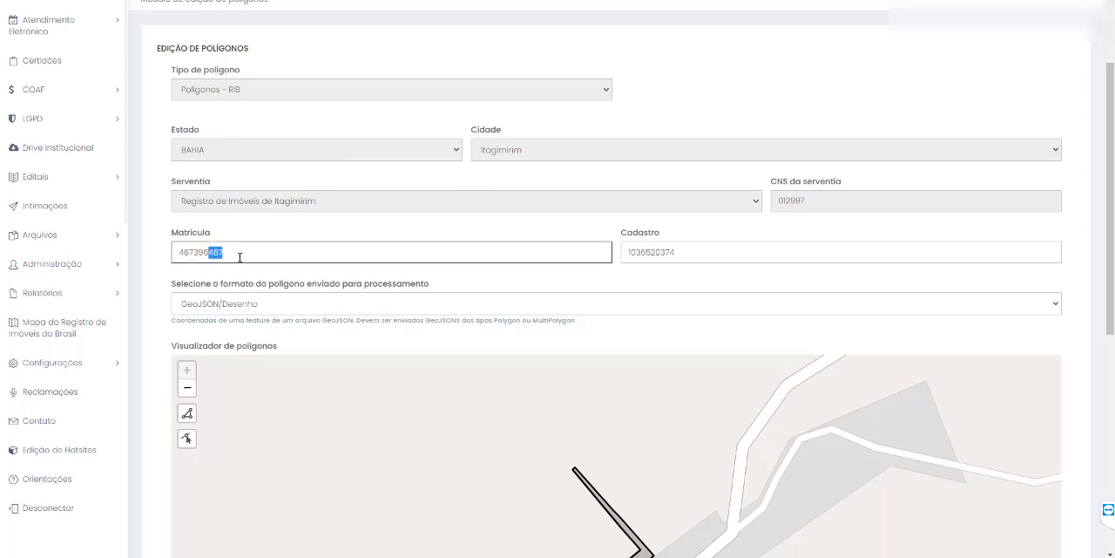
key("BackSpace")
key("BackSpace")
left_click_drag(656, 252, 759, 254)
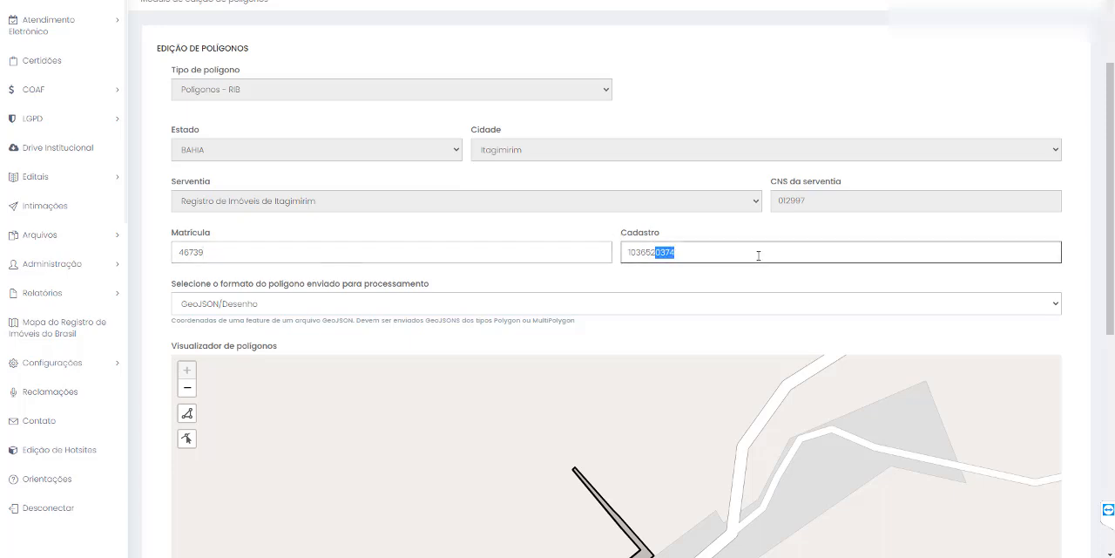
key("BackSpace")
left_click(724, 115)
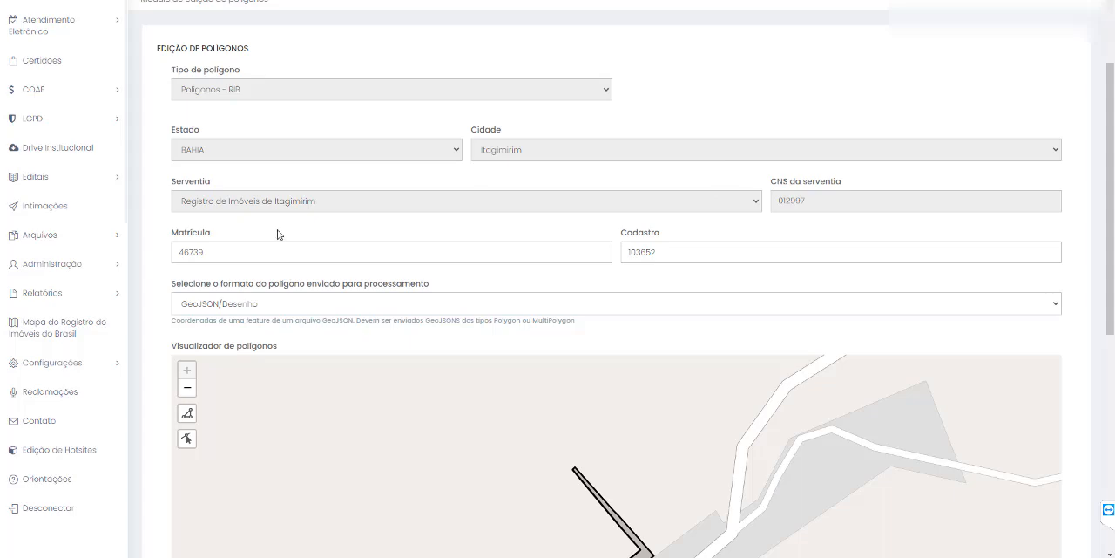
- Check the shortened Matrícula and save the polygon's changes
left_click_drag(177, 241, 243, 237)
scroll(765, 173, "down", 4)
scroll(826, 485, "down", 1)
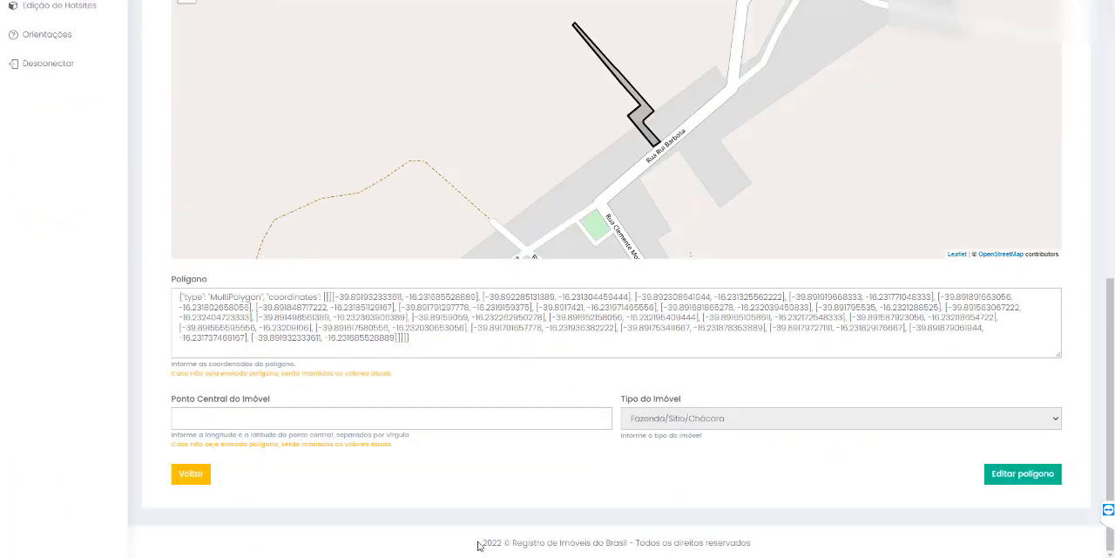
left_click(1004, 475)
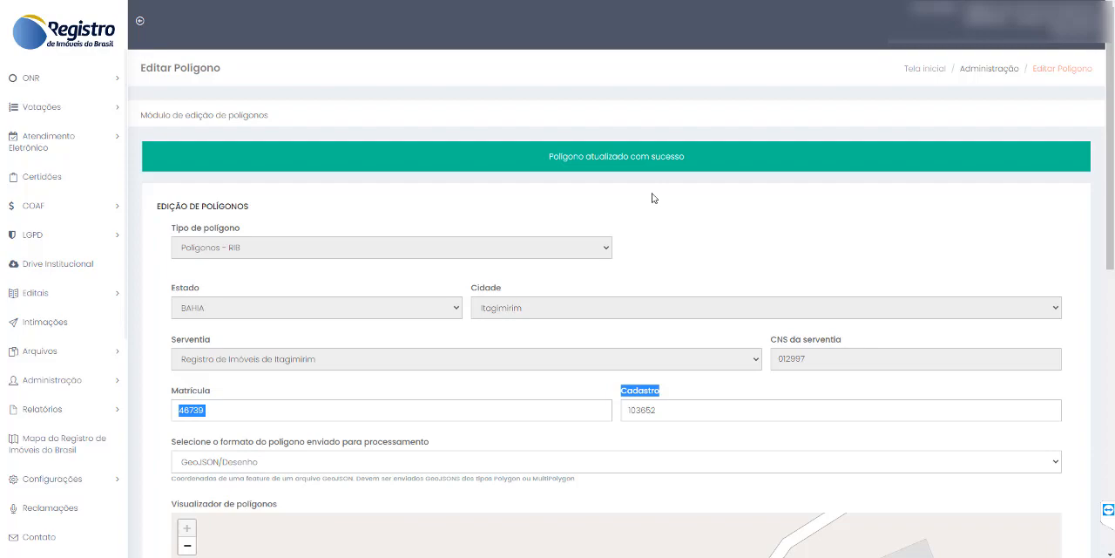
- Examine the updated polygon in the edit form's map viewer and in the Mapa do Registro de Imóveis do Brasil
scroll(907, 151, "down", 3)
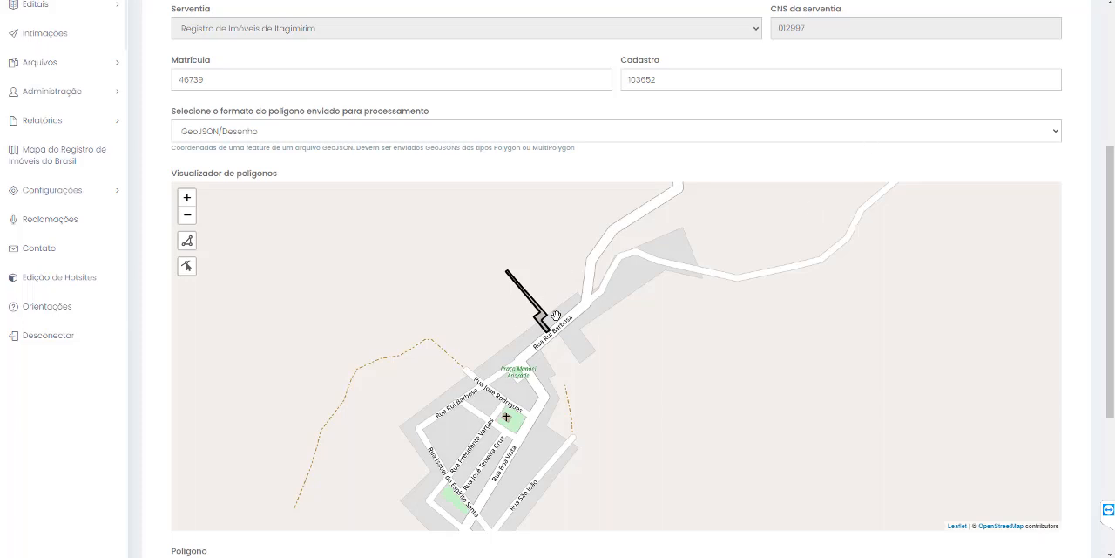
mouse_move(547, 356)
left_mouse_down()
mouse_move(542, 344)
mouse_move(551, 349)
left_mouse_up()
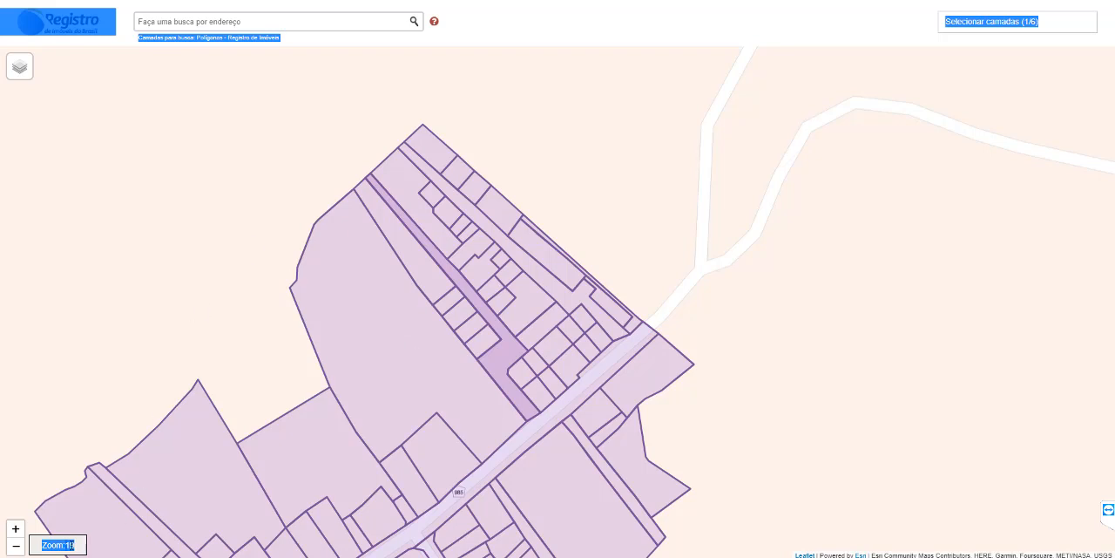
left_click(68, 464)
left_click(13, 547)
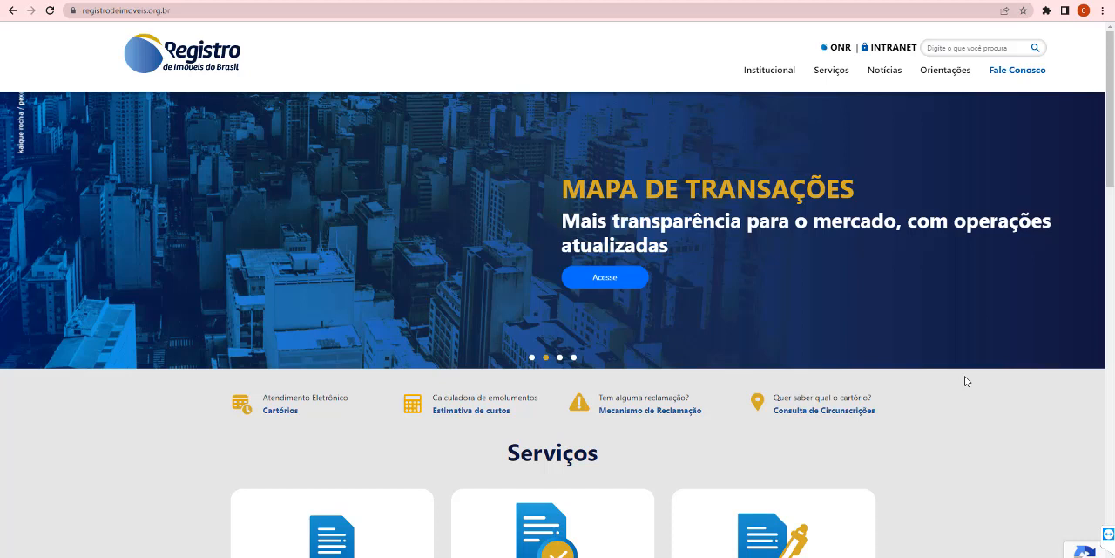
- Open the Suporte técnico - Informática contact form on the Registro de Imóveis do Brasil website and review its fields and attachment rules
mouse_move(1033, 71)
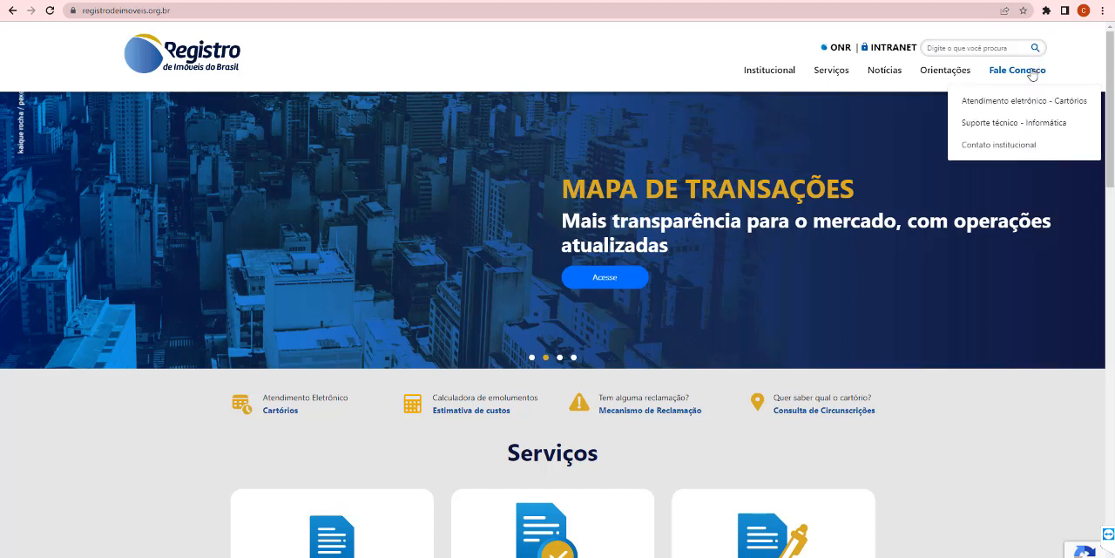
left_click(1005, 122)
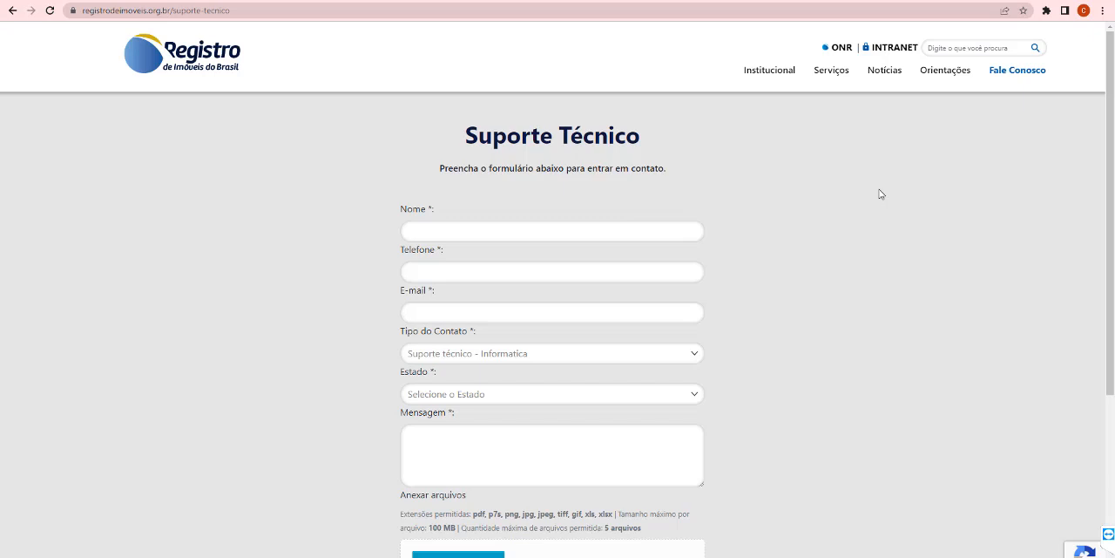
scroll(880, 194, "down", 1)
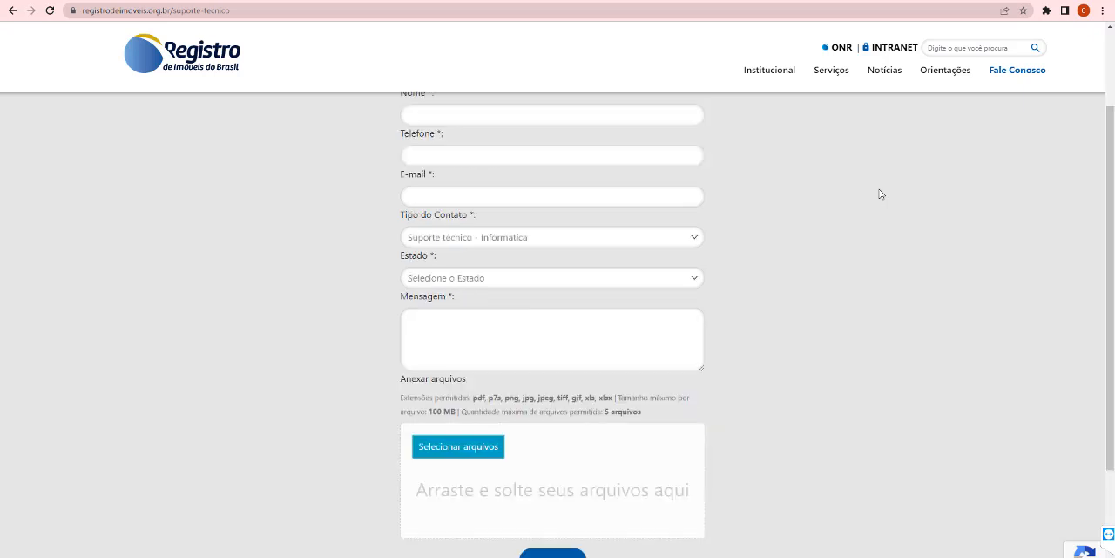
scroll(880, 193, "up", 1)
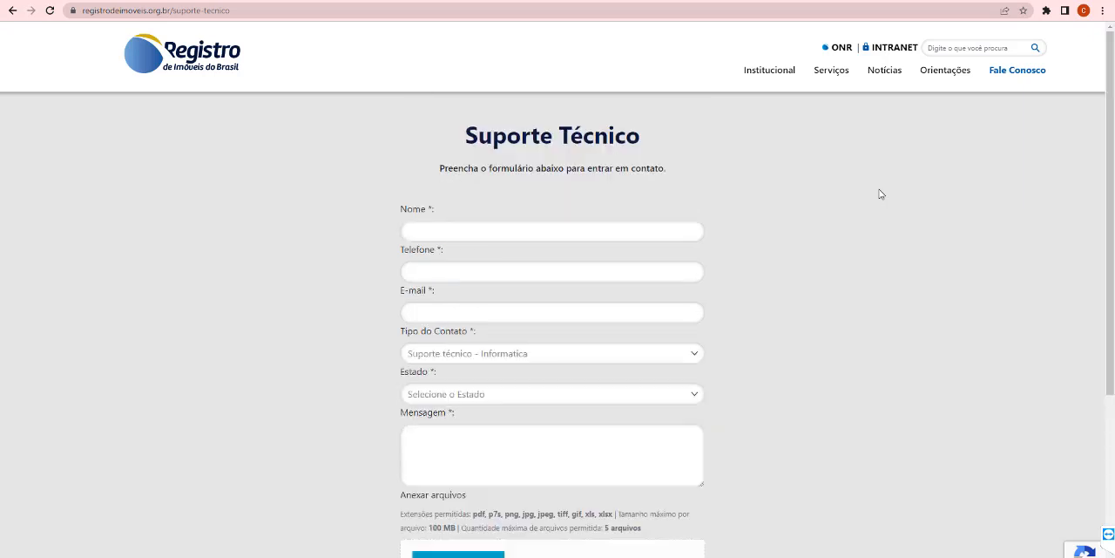